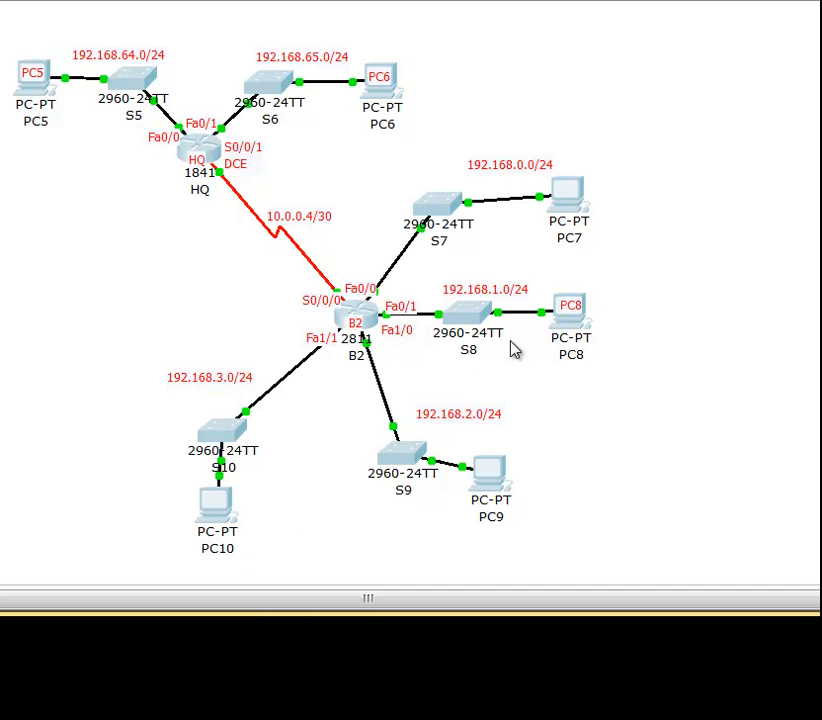
Open the HQ router's command line, leave configuration mode and display its IP routing table.
click(210, 148)
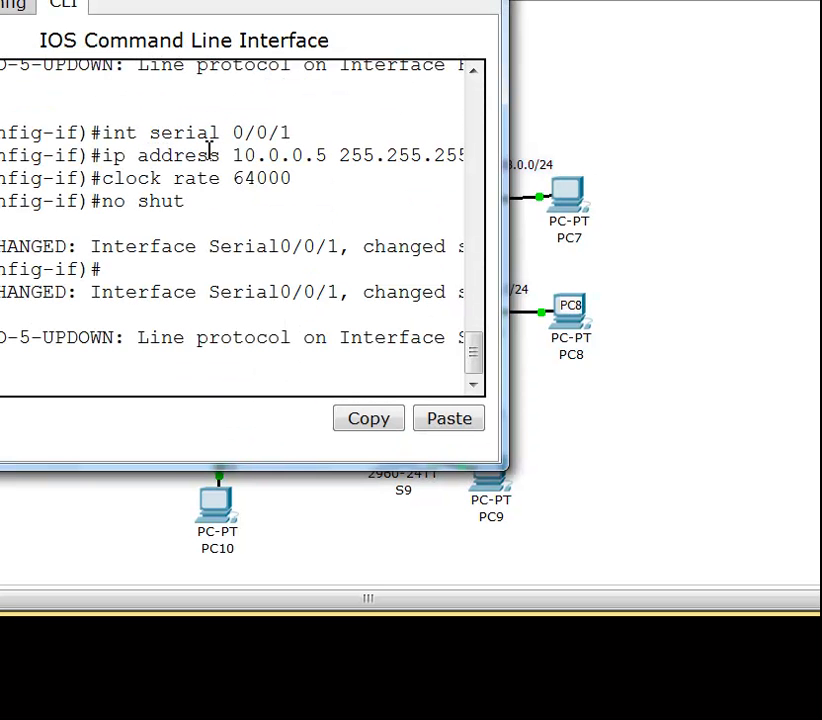
drag(200, 2, 450, 35)
key(Return)
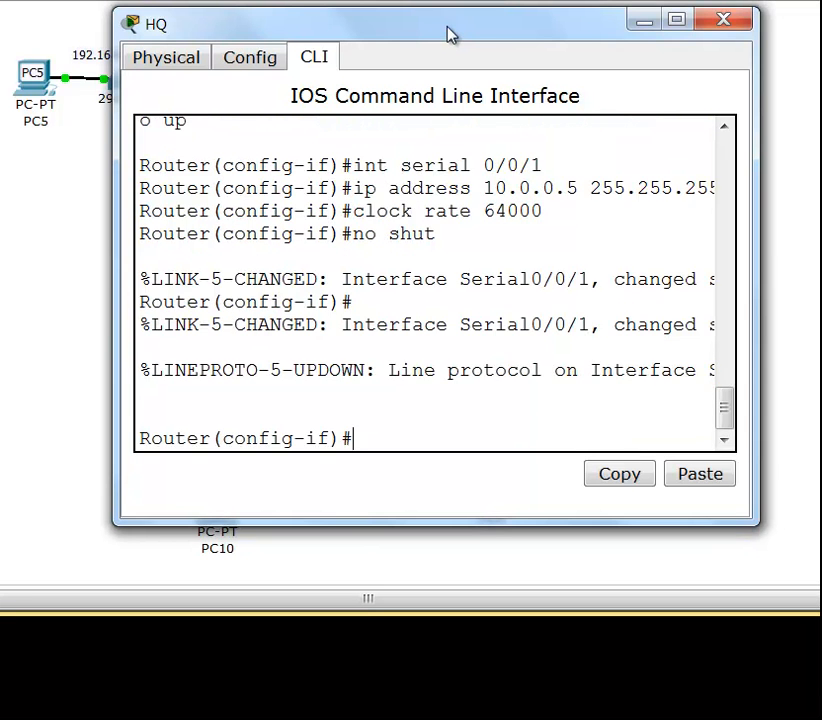
text(end)
key(Return)
text(show )
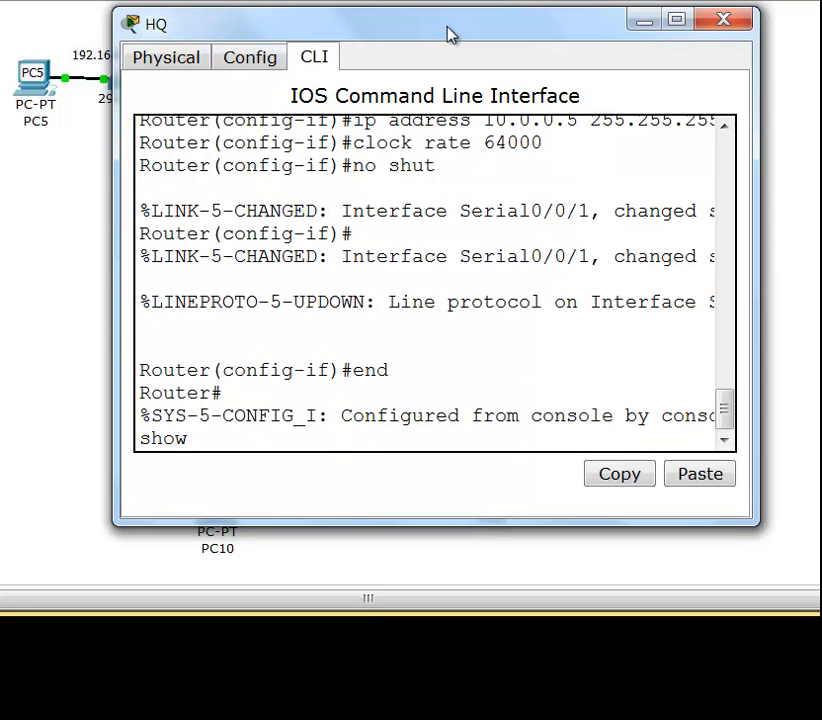
text(ip route)
key(Return)
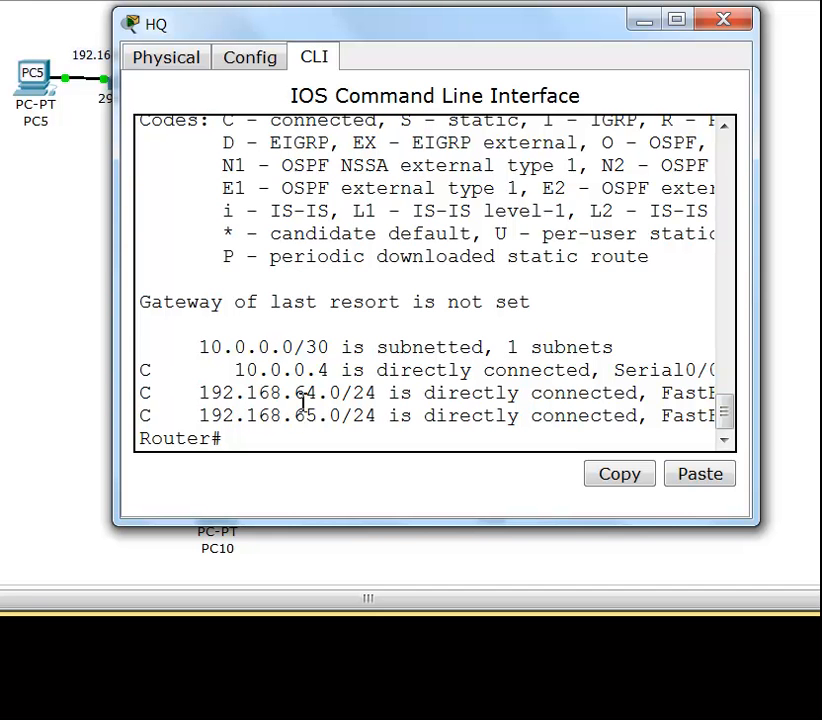
Compare the topology around the HQ–B2 serial link with HQ's routing table, widening the command-line window to read the exit interfaces.
click(640, 22)
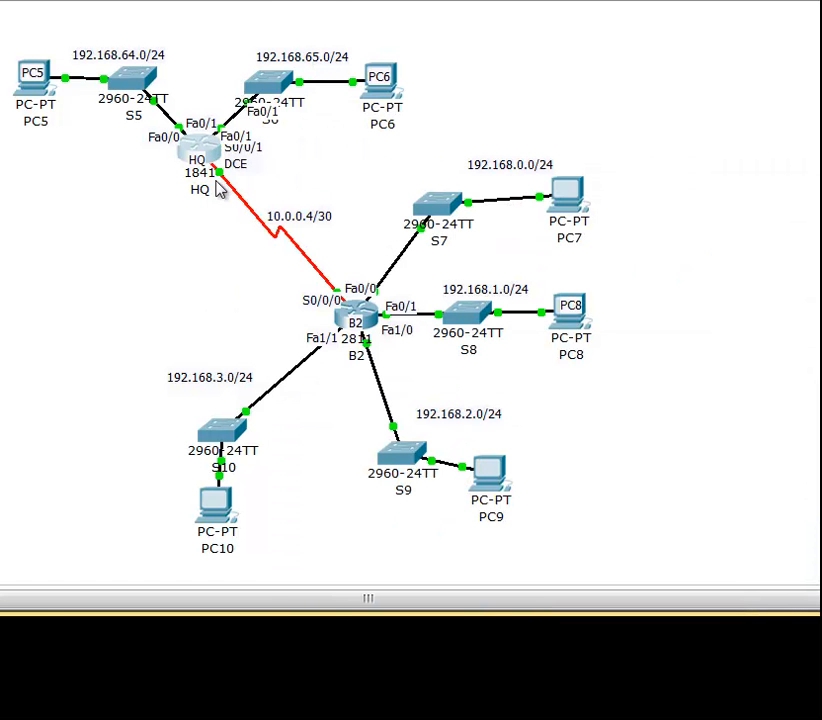
mouse_move(282, 229)
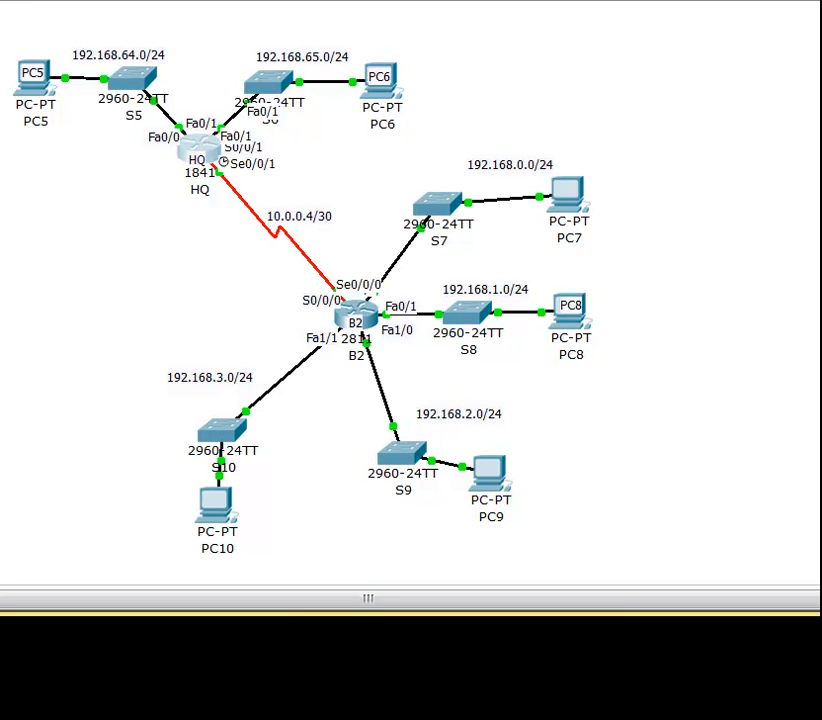
click(200, 150)
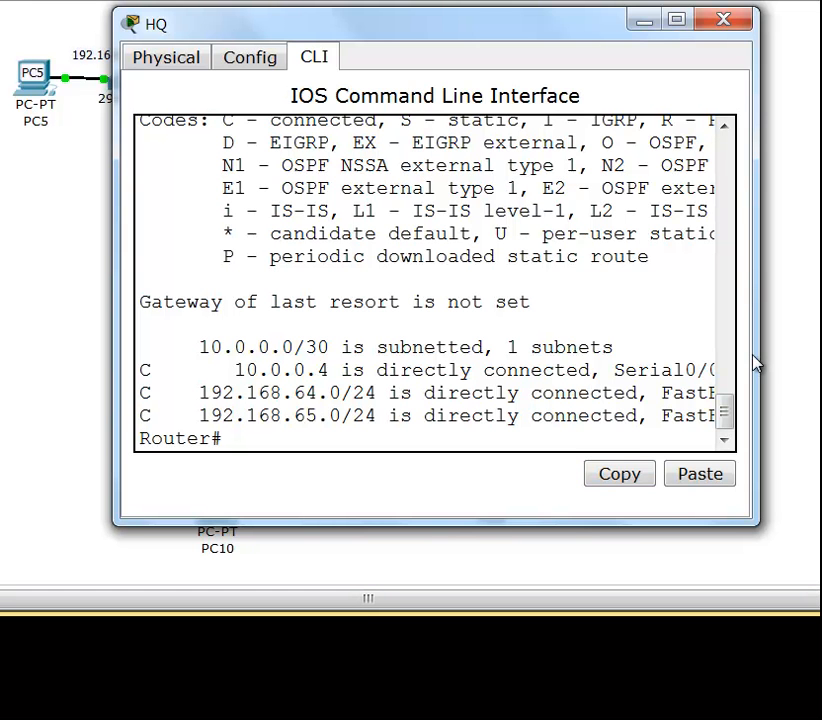
drag(753, 355, 821, 356)
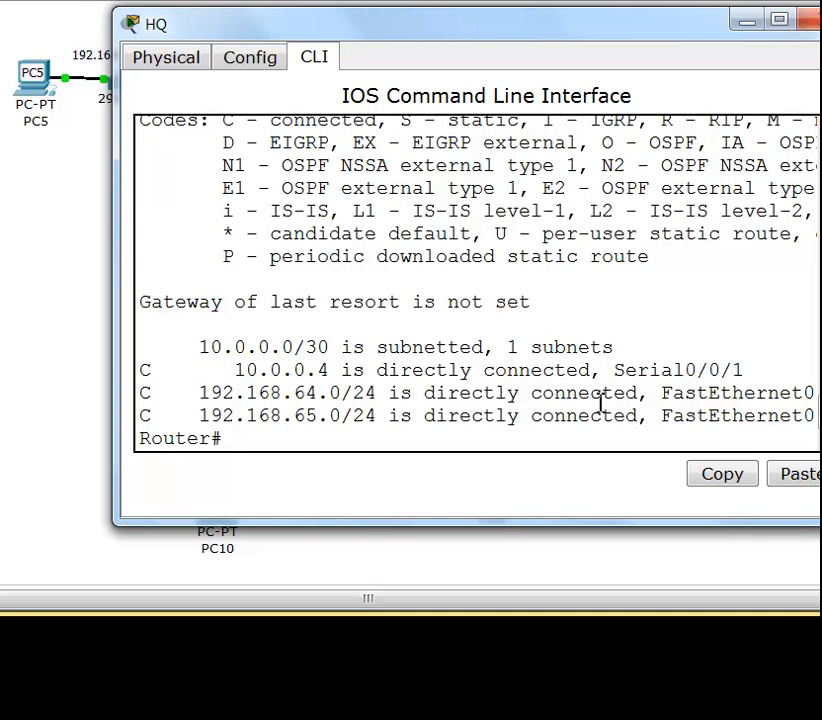
drag(503, 38, 464, 47)
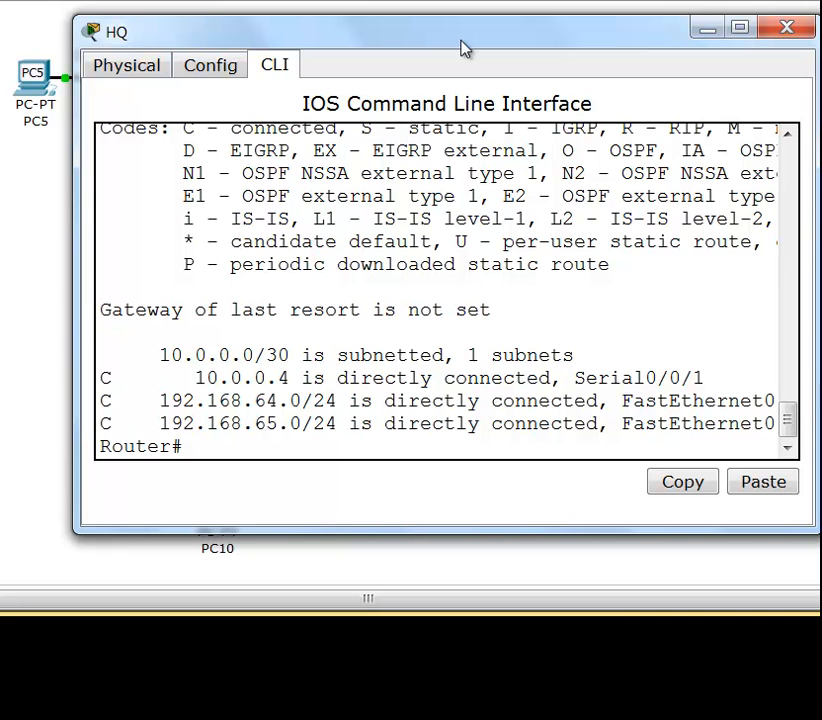
click(700, 31)
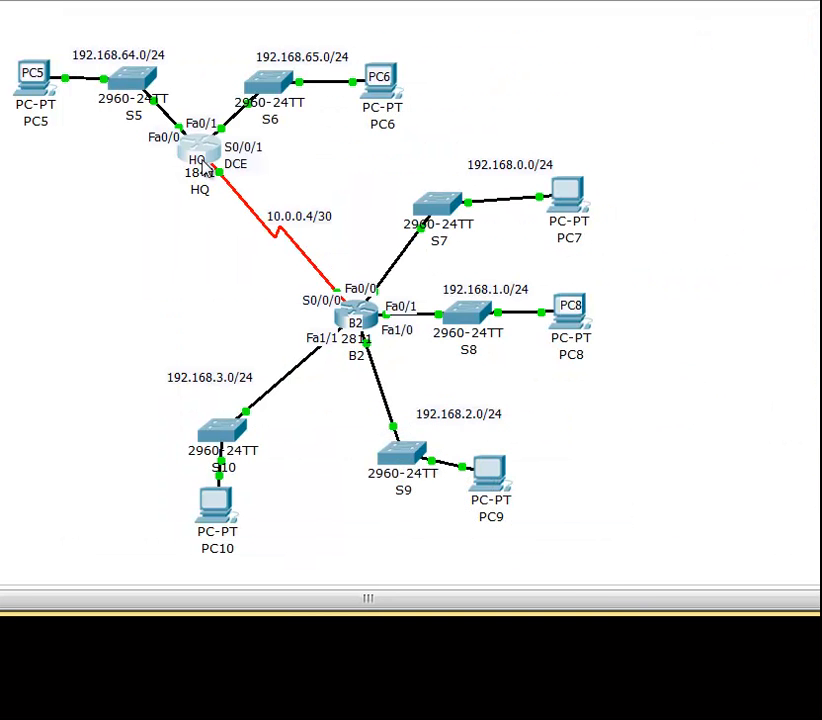
mouse_move(435, 206)
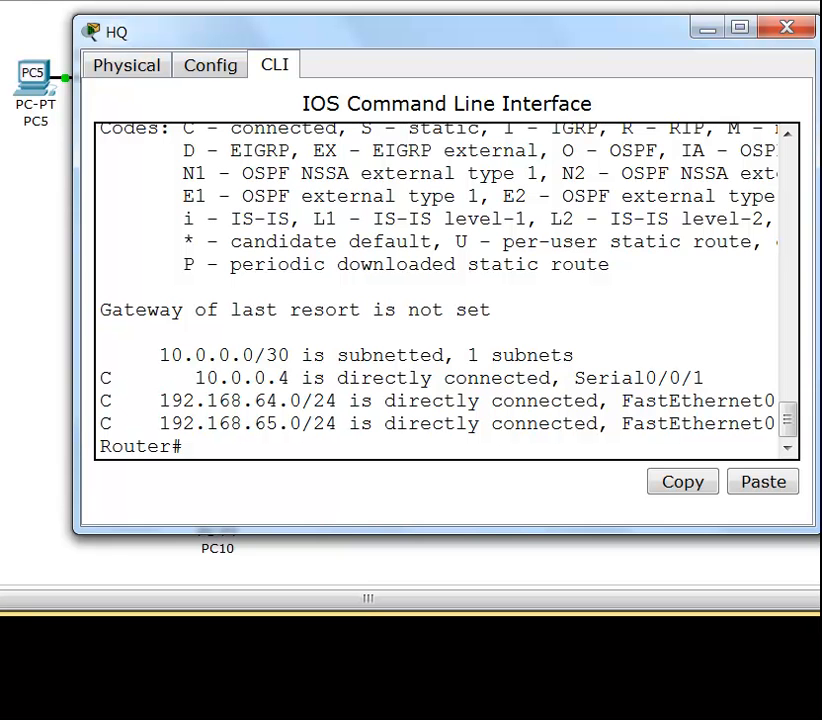
In HQ's global configuration, add a static route to 192.168.0.0 255.255.255.0 through s0/0/1.
text(config t)
key(Return)
text(ip ro)
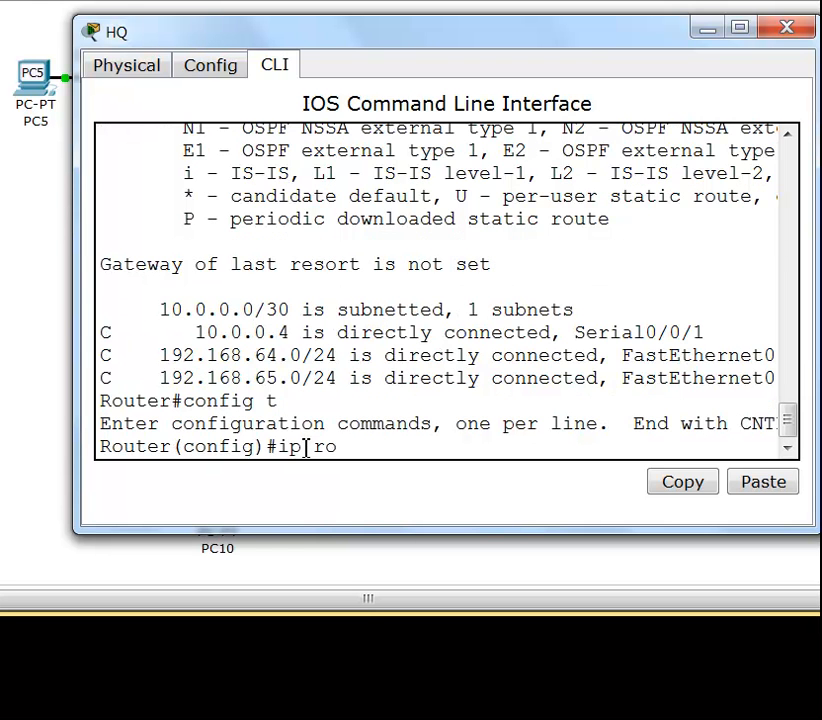
text(ute 192.168.)
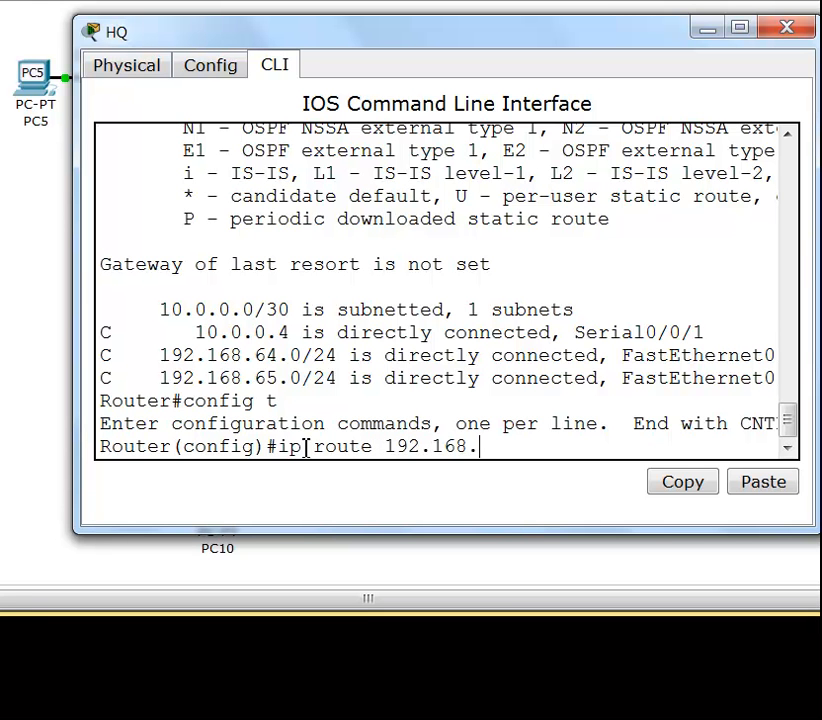
text(0.0 255.255.255.0)
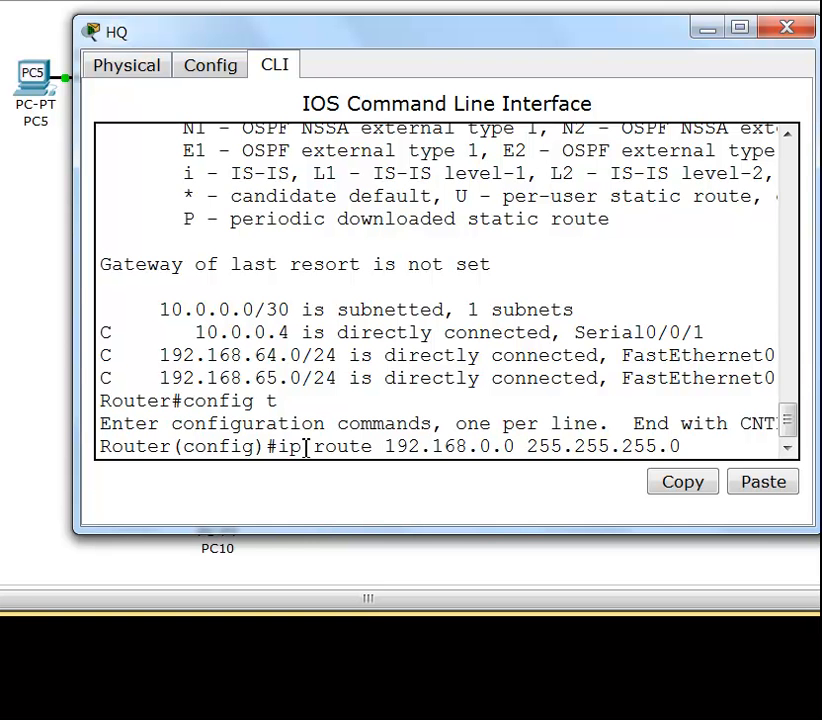
drag(316, 40, 244, 60)
click(637, 52)
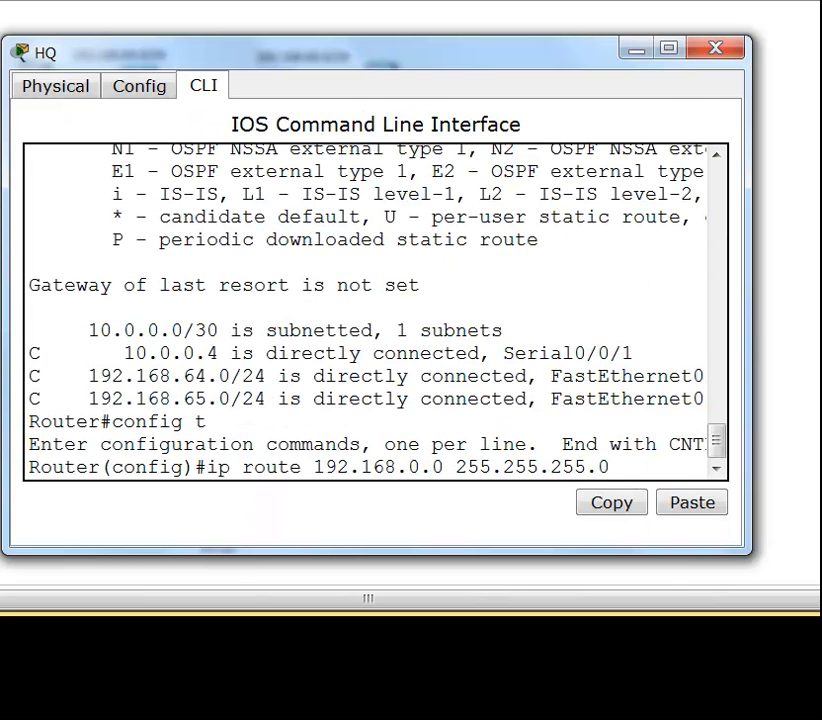
drag(748, 363, 807, 363)
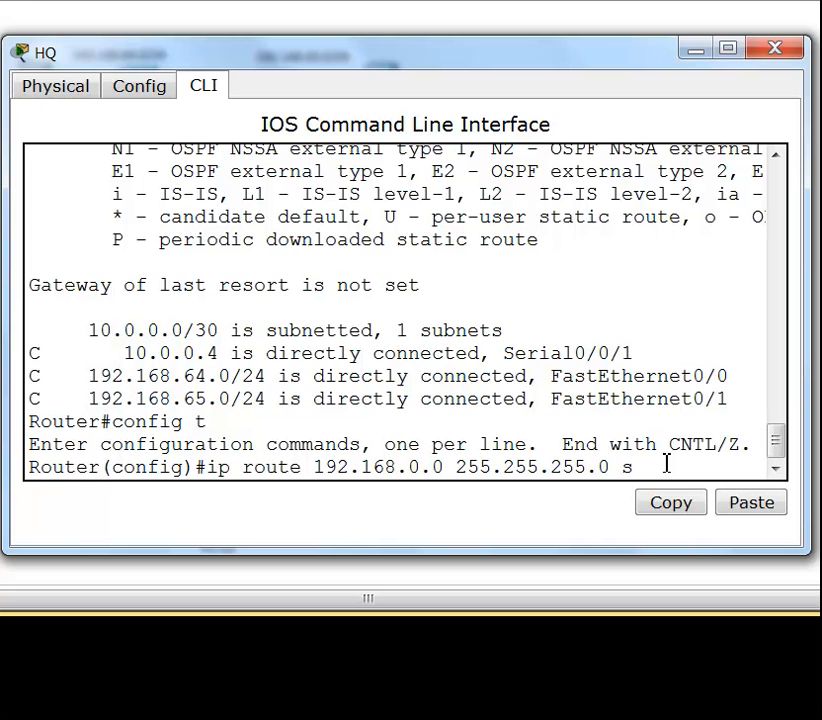
text(/0/1)
key(Return)
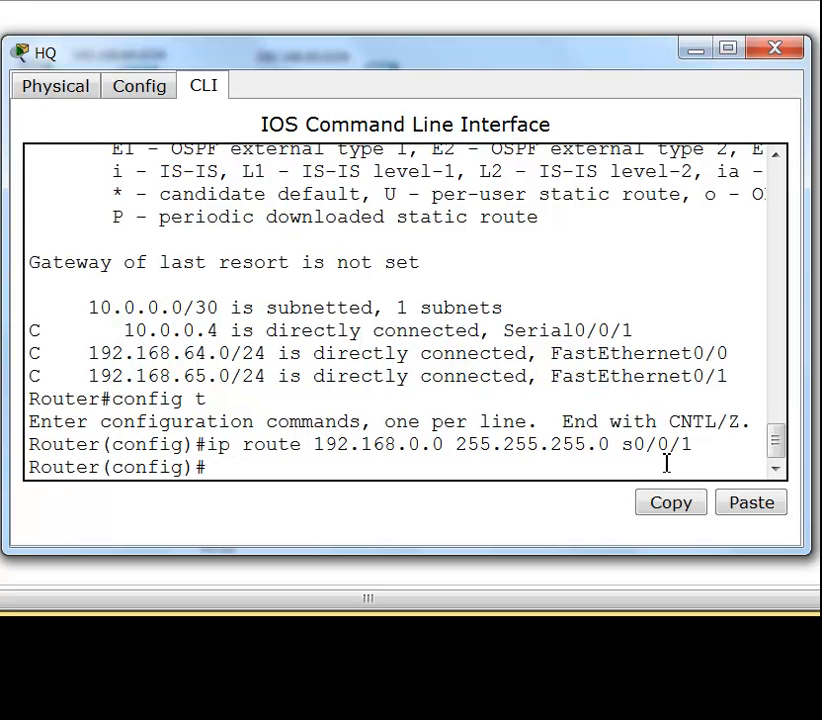
Display HQ's IP routing table from within configuration mode.
text(do show route)
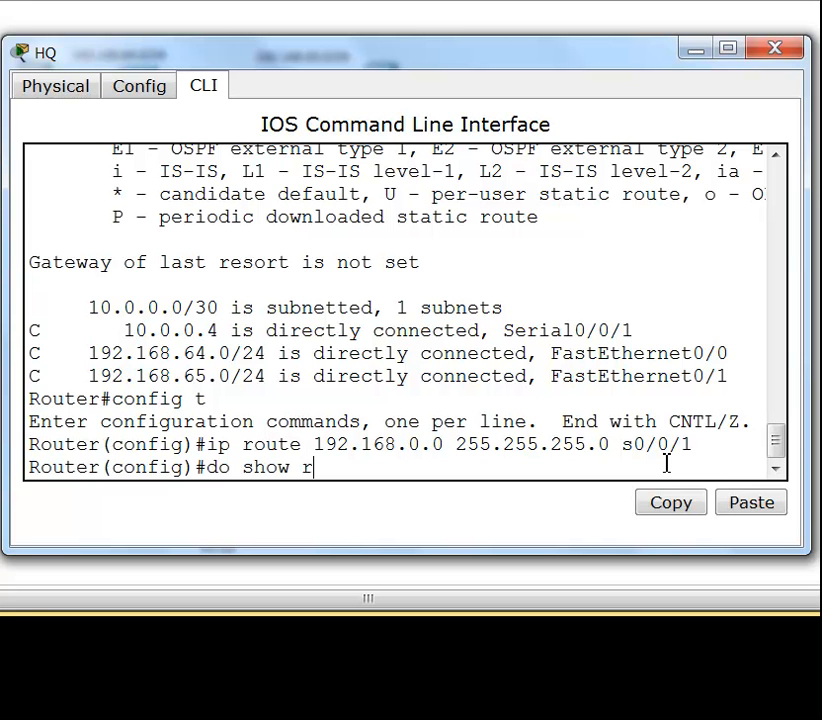
key(BackSpace)
key(BackSpace)
key(BackSpace)
text(oute)
key(Return)
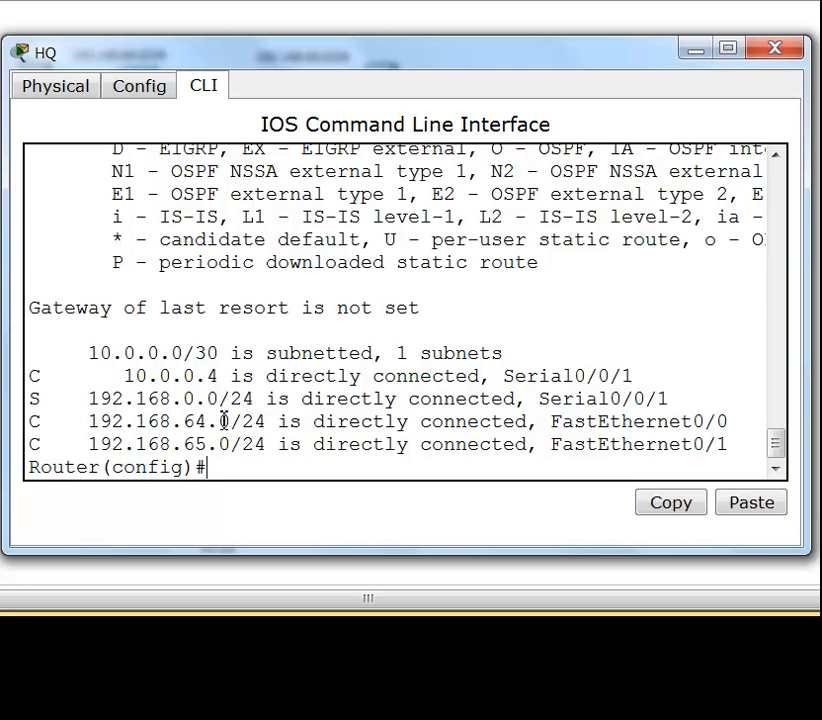
Leave configuration mode on HQ and ping 192.168.1.1.
text(end)
key(Return)
text(pin)
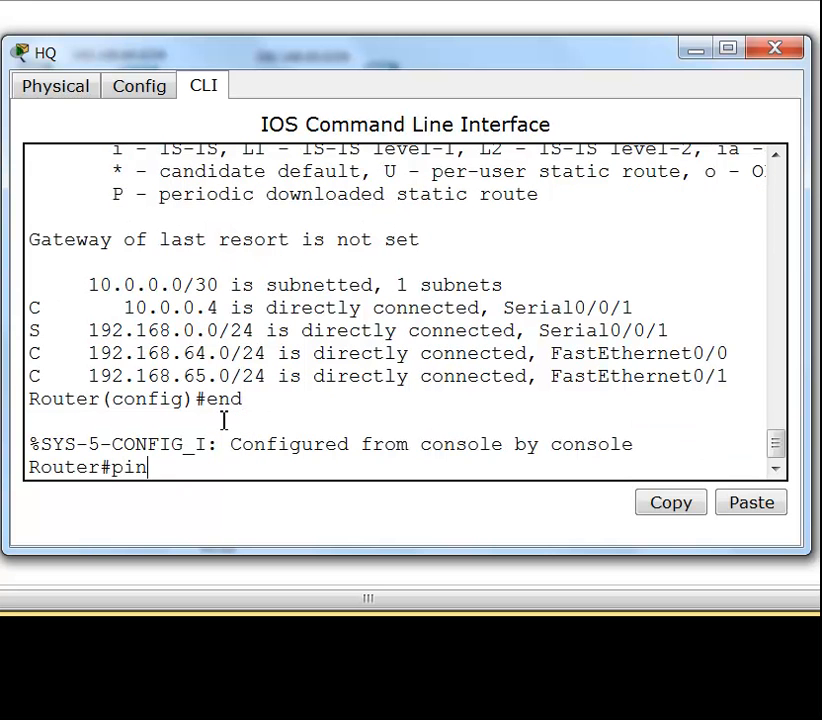
text(g 192.168.1.1)
key(Return)
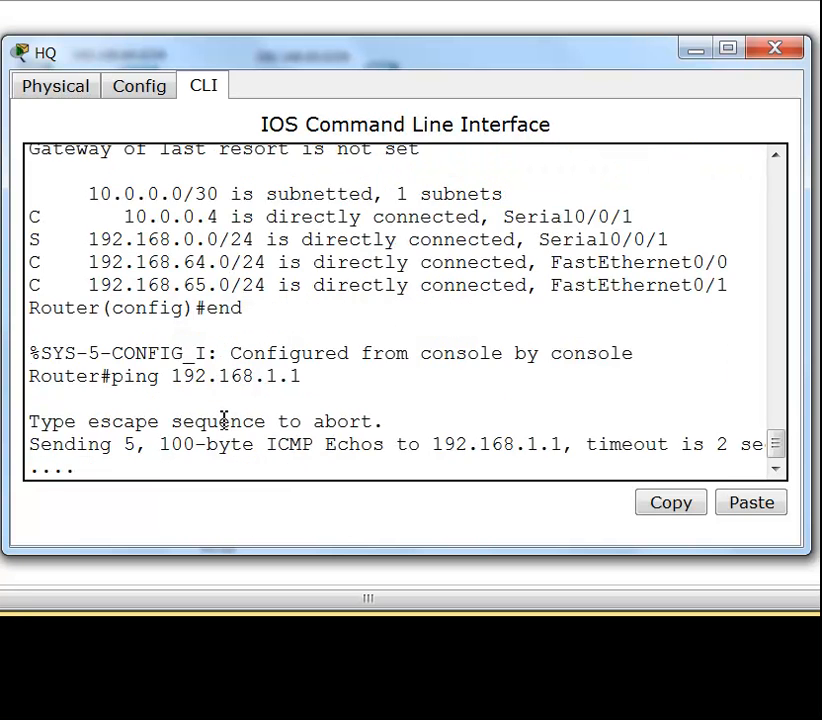
Ping 192.168.0.1 from HQ by reusing the previous ping command.
key(Up)
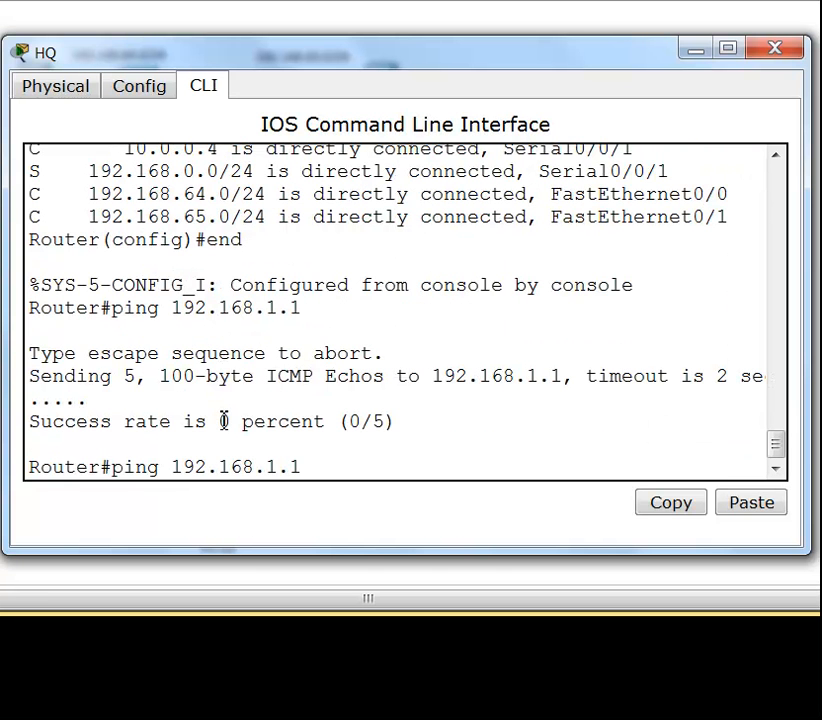
key(BackSpace)
key(BackSpace)
key(BackSpace)
text(0.1)
key(Return)
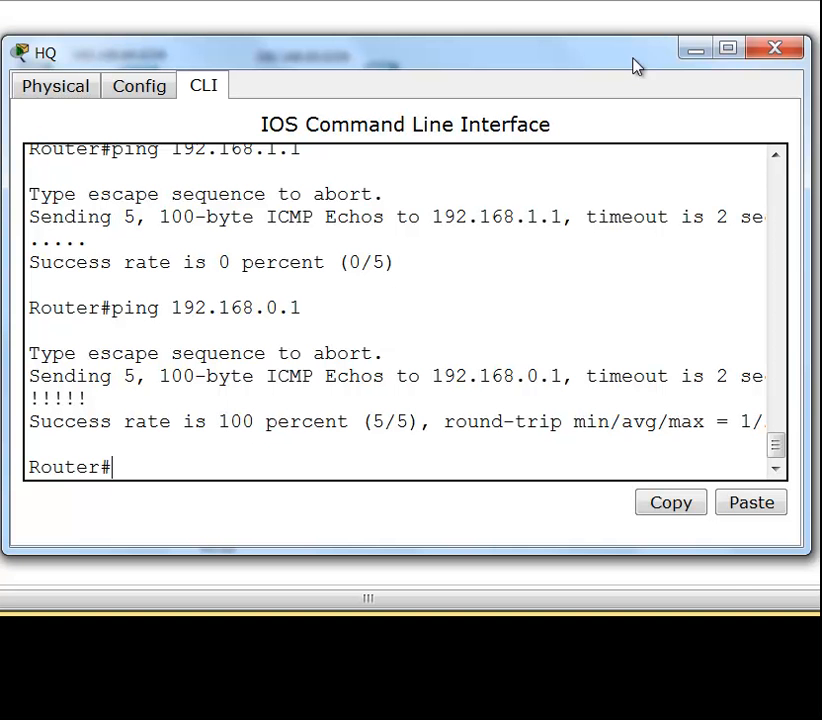
Return to HQ's global configuration and remove the static route to 192.168.0.0 255.255.255.0 through s0/0/1.
click(695, 48)
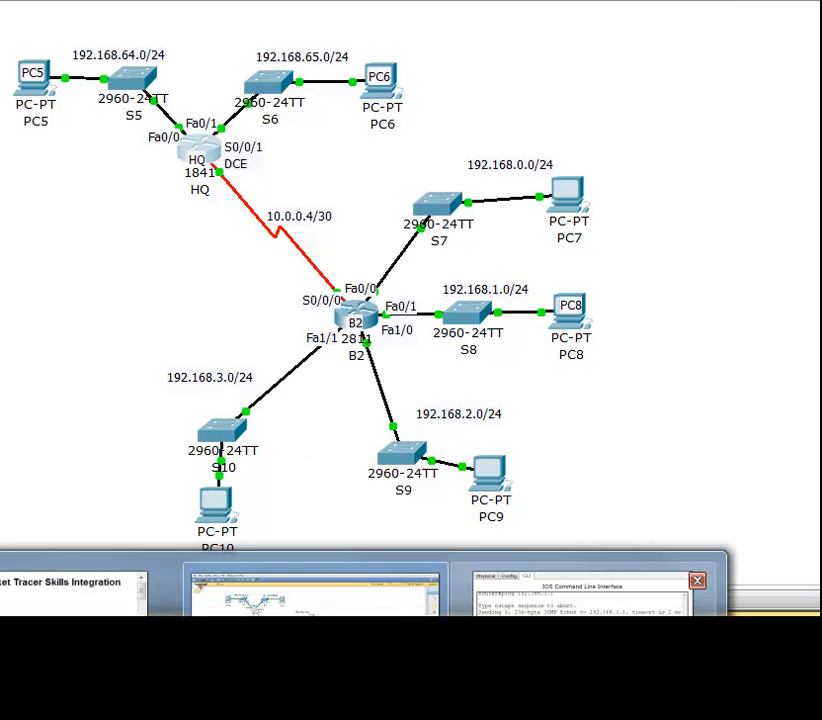
click(575, 608)
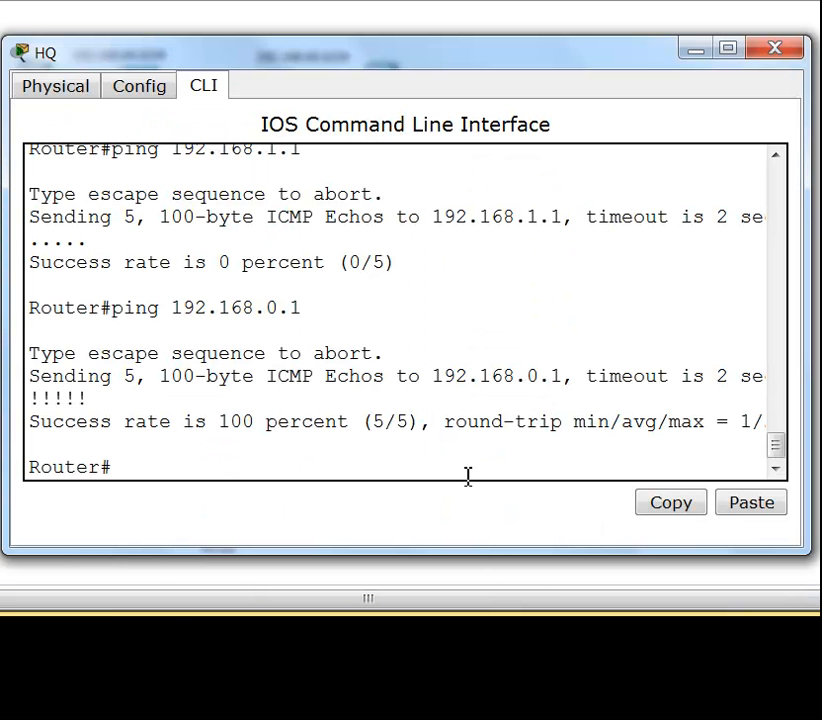
text(config t)
key(Return)
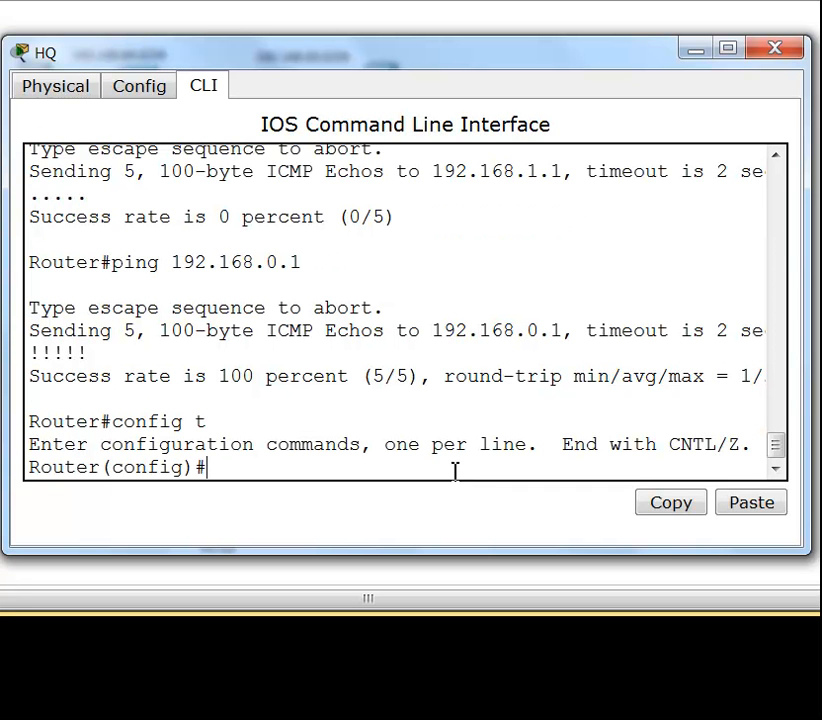
key(Up)
key(Up)
key(Up)
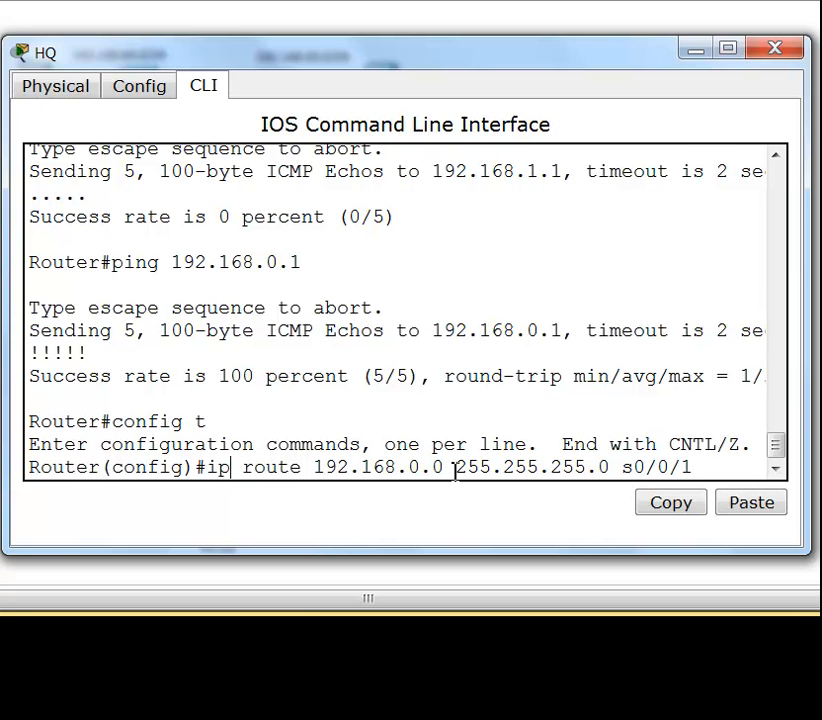
key(ctrl+a)
text(no)
key(Return)
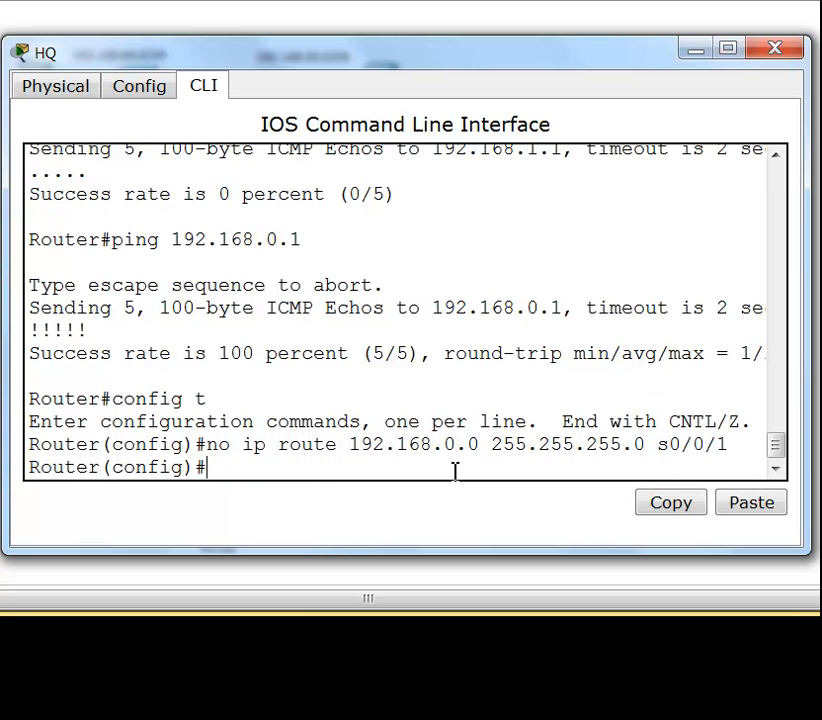
Minimize HQ's window, switch to a blank Notepad document and move its window fully into view.
click(694, 52)
key(super)
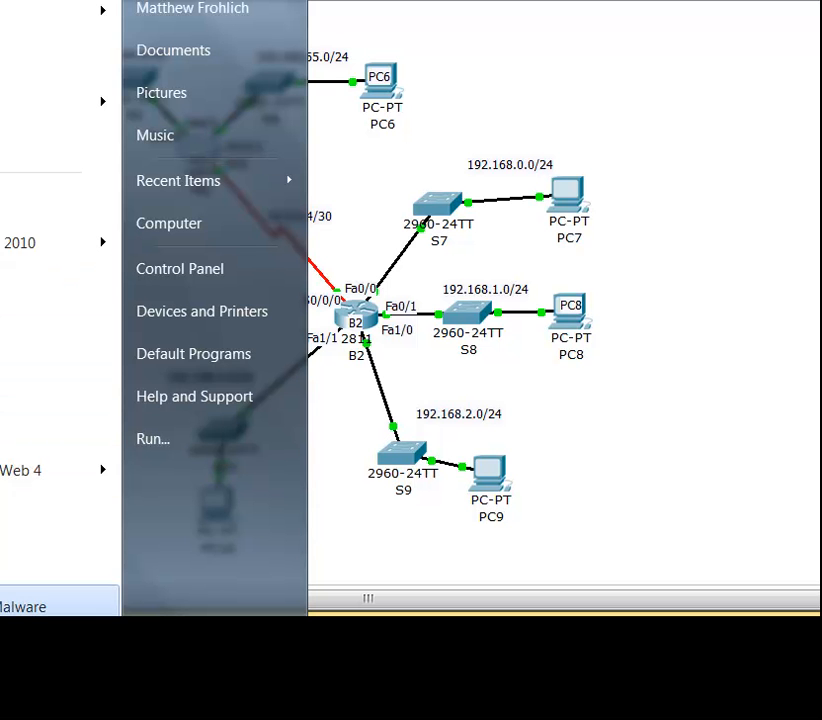
text(notepad)
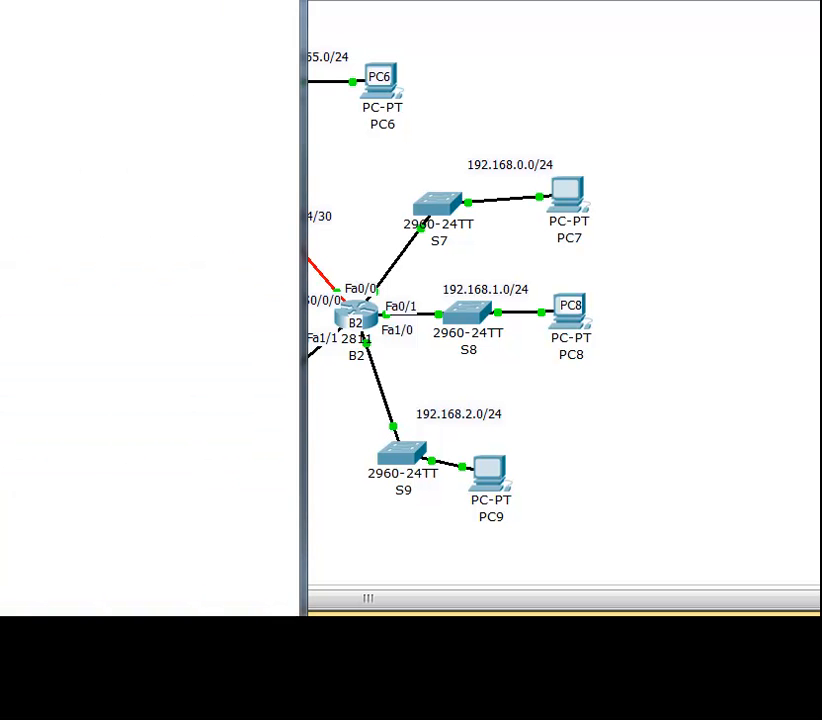
key(Return)
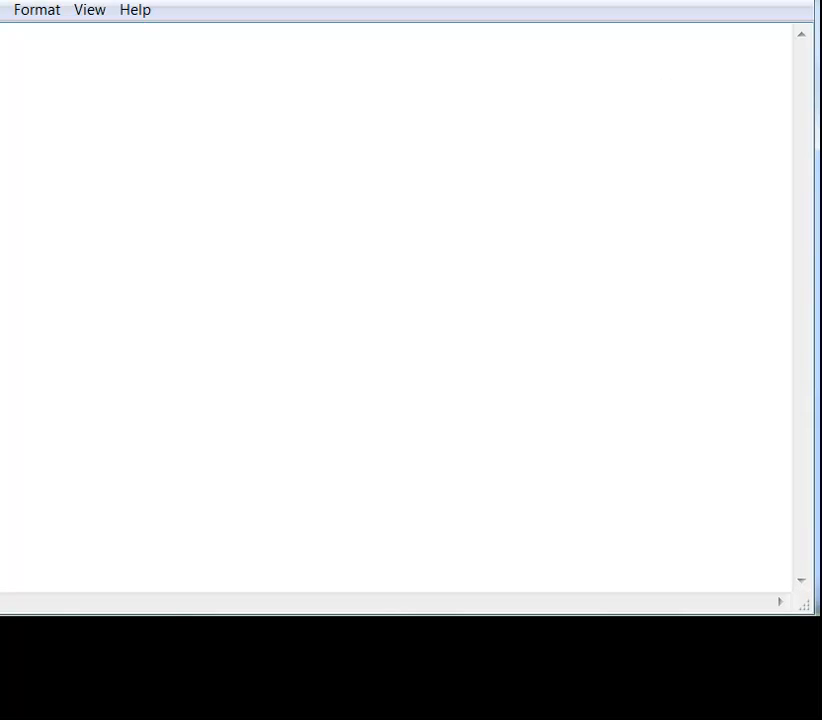
mouse_move(0, 0)
mouse_down()
mouse_move(22, 13)
mouse_move(9, 4)
mouse_up()
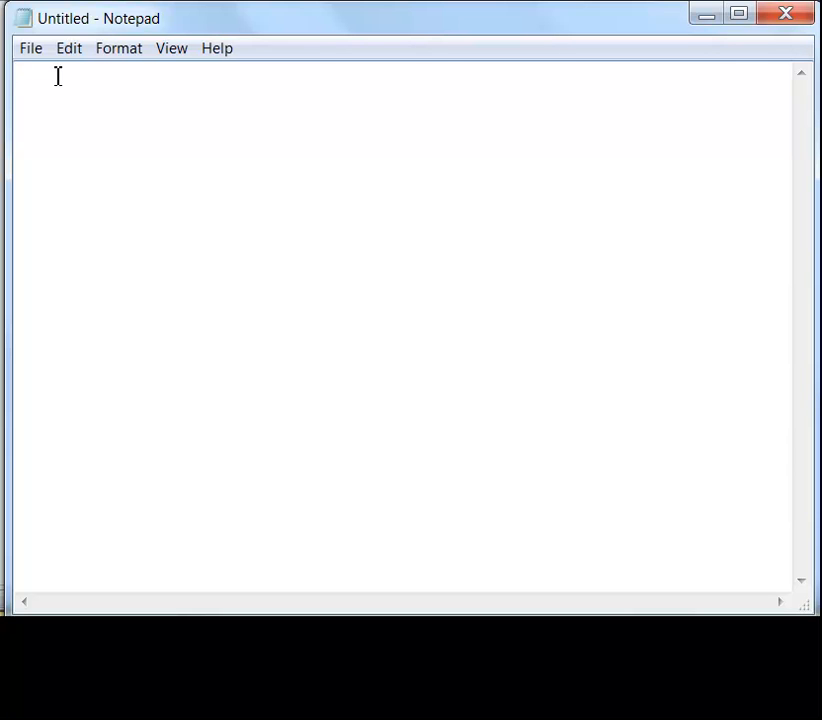
Write the network address 192.168.0.0 in binary as 11000000.10101000.00000000.00000000 on the first line.
text(11)
text(000000.1010100)
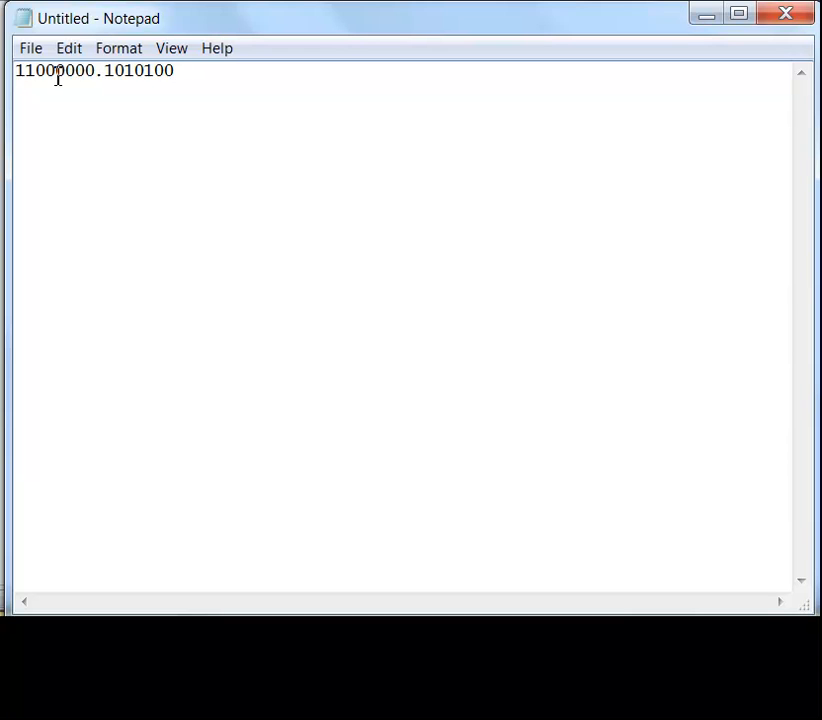
text(0.00000)
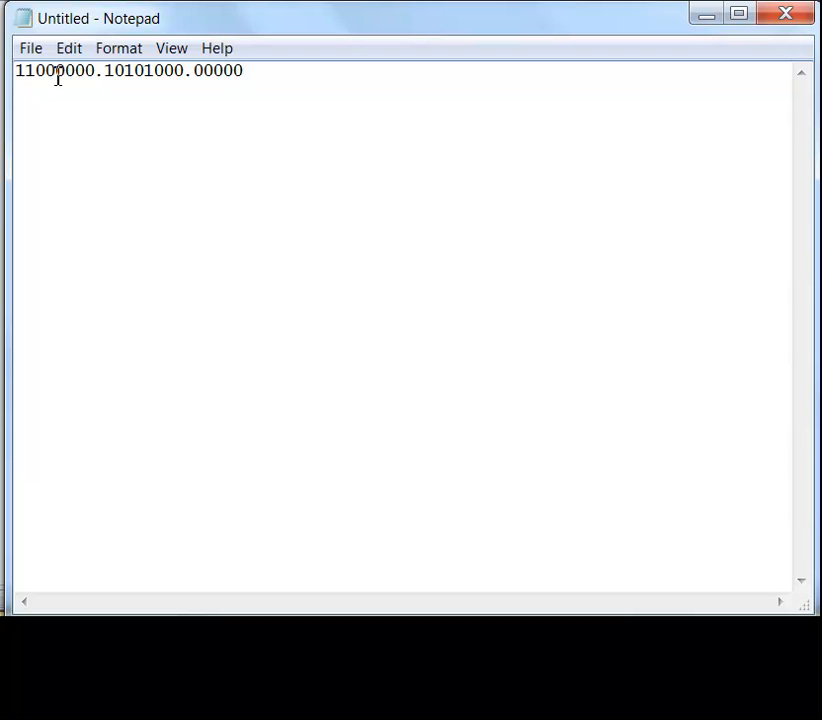
text(000.00000000)
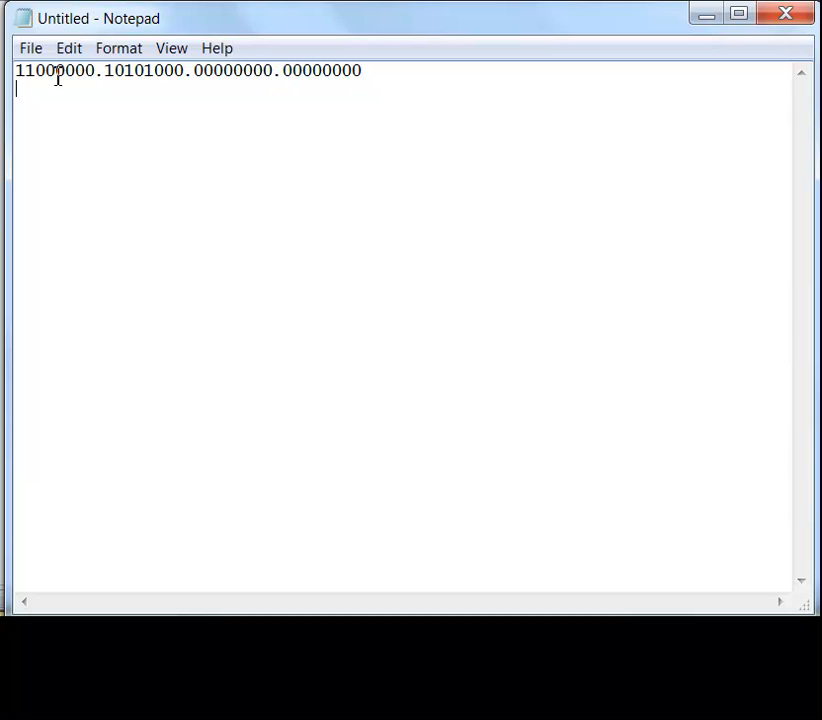
Write the network address 192.168.1.0 in binary as 11000000.10101000.00000001.00000000 on the second line.
key(Return)
text(11000000.101010)
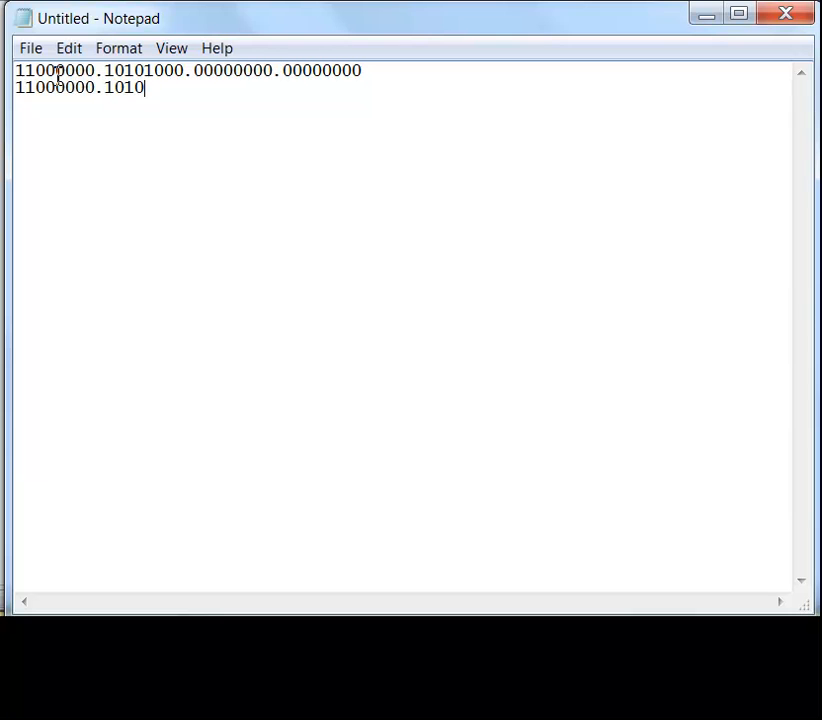
text(00.000000)
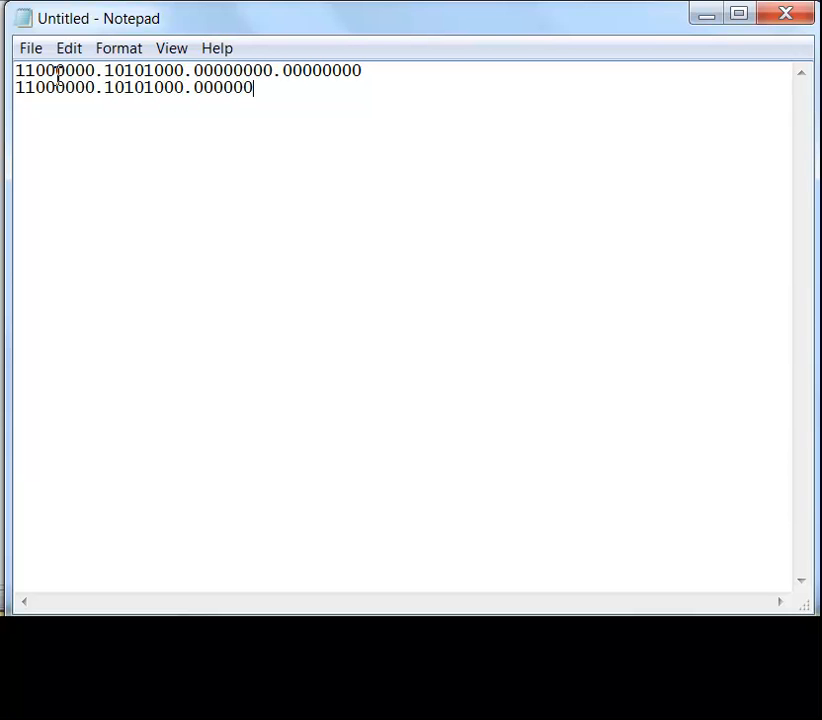
text(01.00000000)
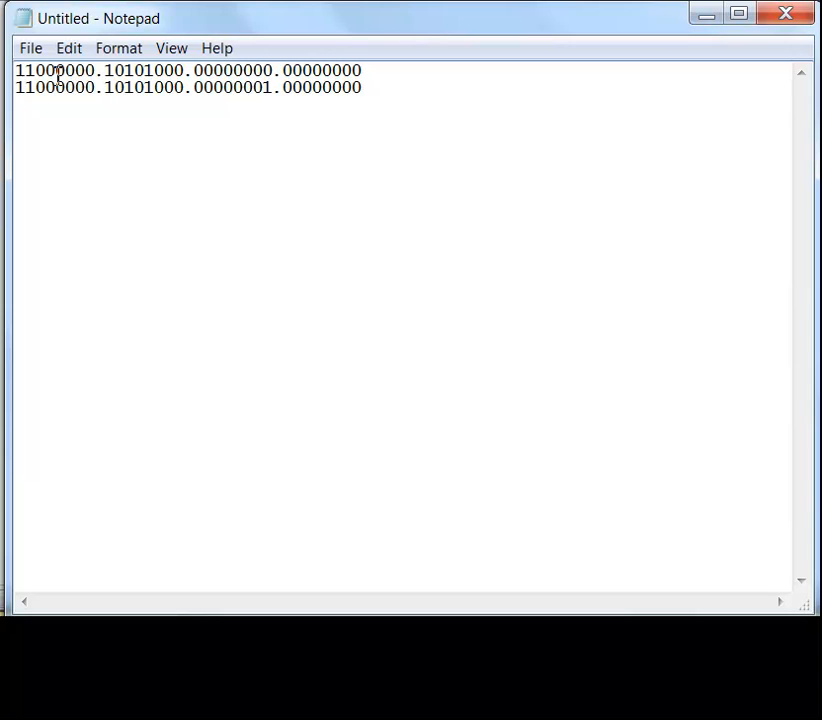
Add a third line with the network address 192.168.2.0 in binary as 11000000.10101000.00000010.00000000.
key(Return)
text(11000000.)
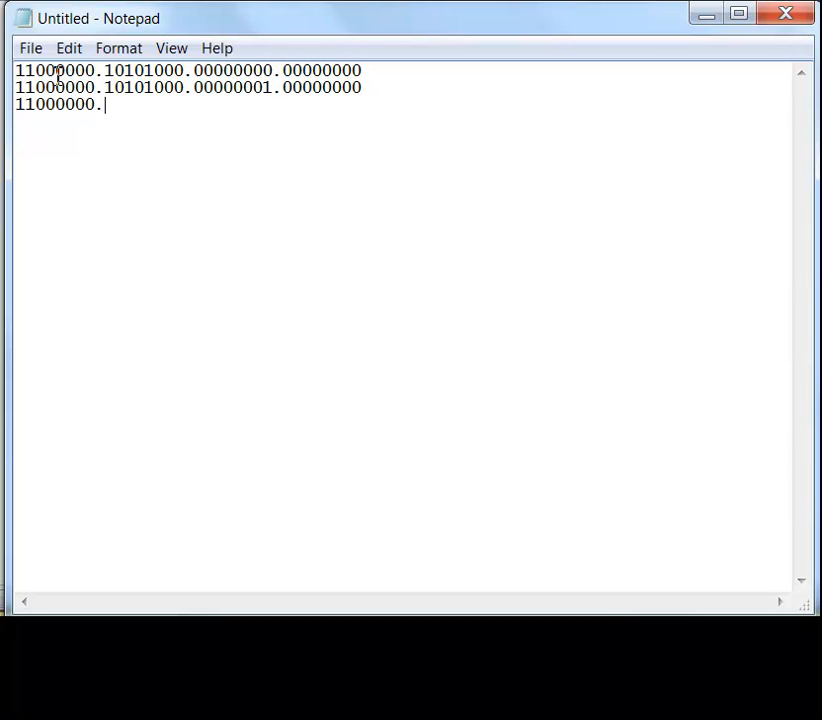
text(10101000)
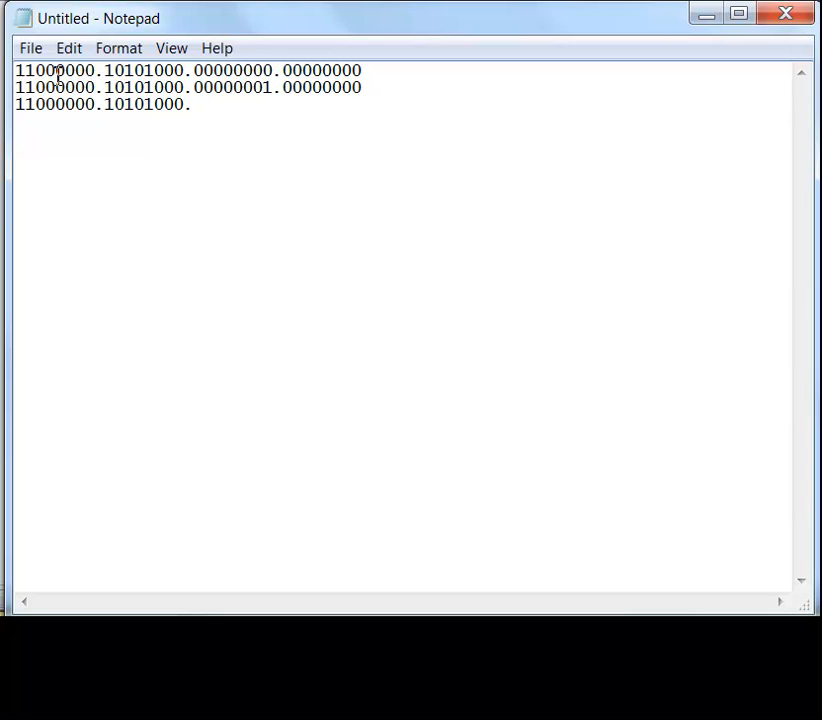
text(.000000010.)
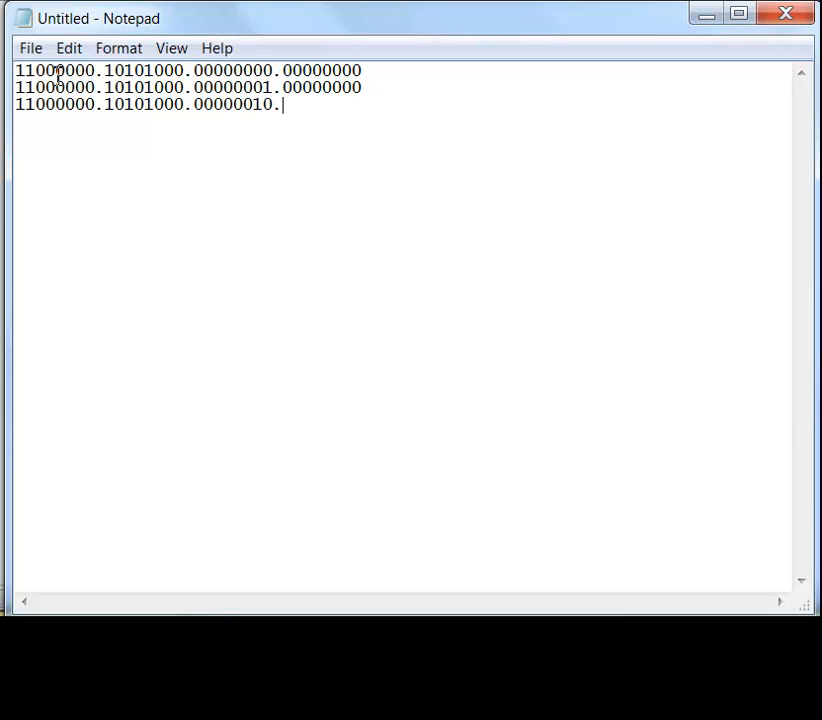
text(00000000)
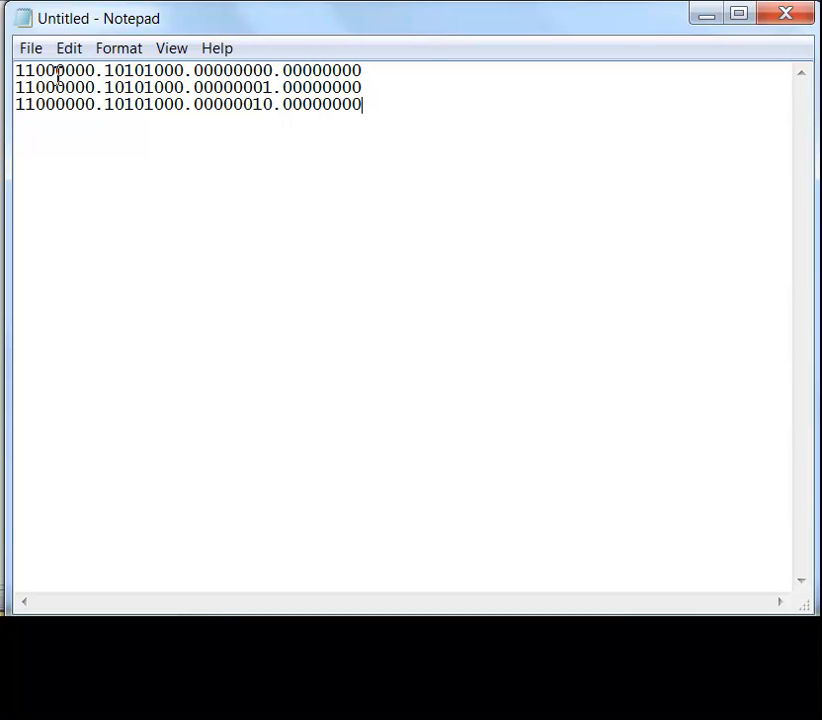
Add a fourth line with the network address 192.168.3.0 in binary as 11000000.10101000.00000011.00000000.
key(Return)
text(11000000.)
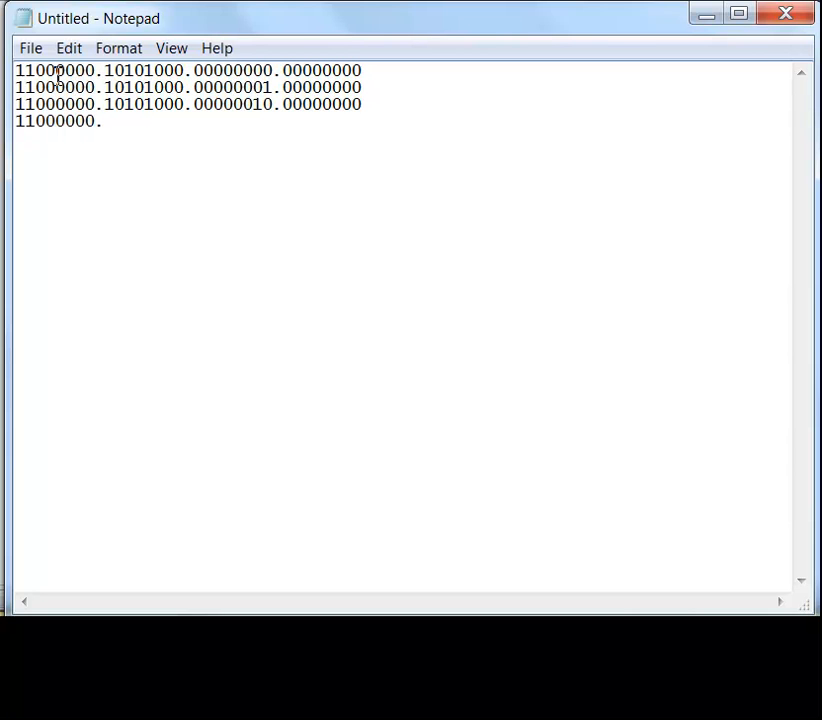
text(10101)
text(000)
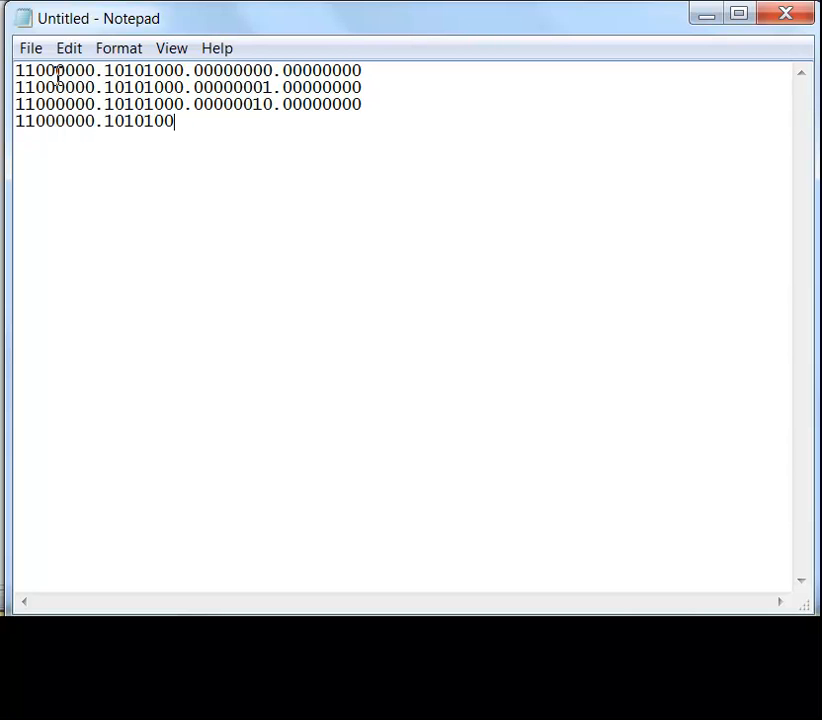
text(.00000011.000)
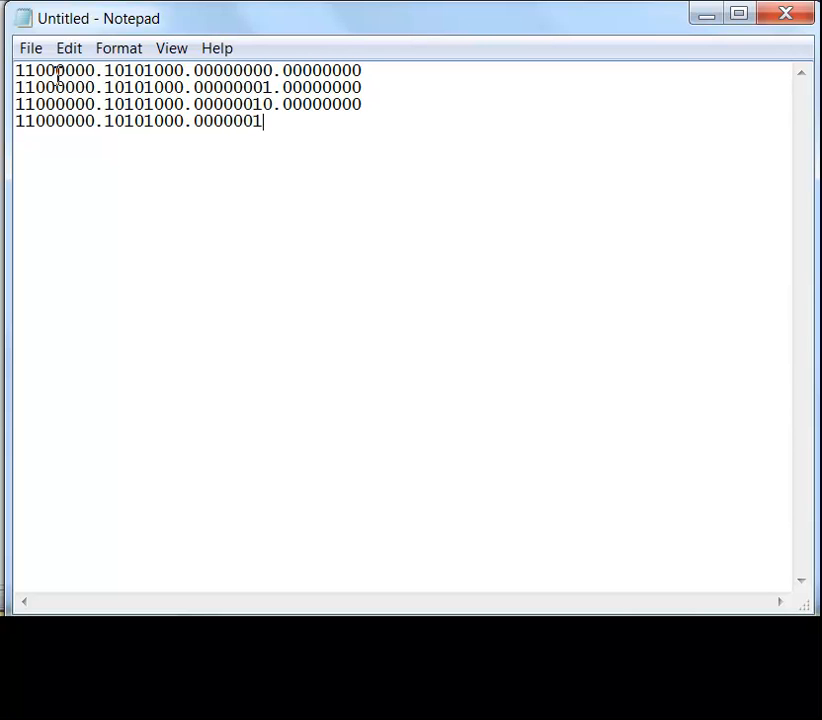
text(00000)
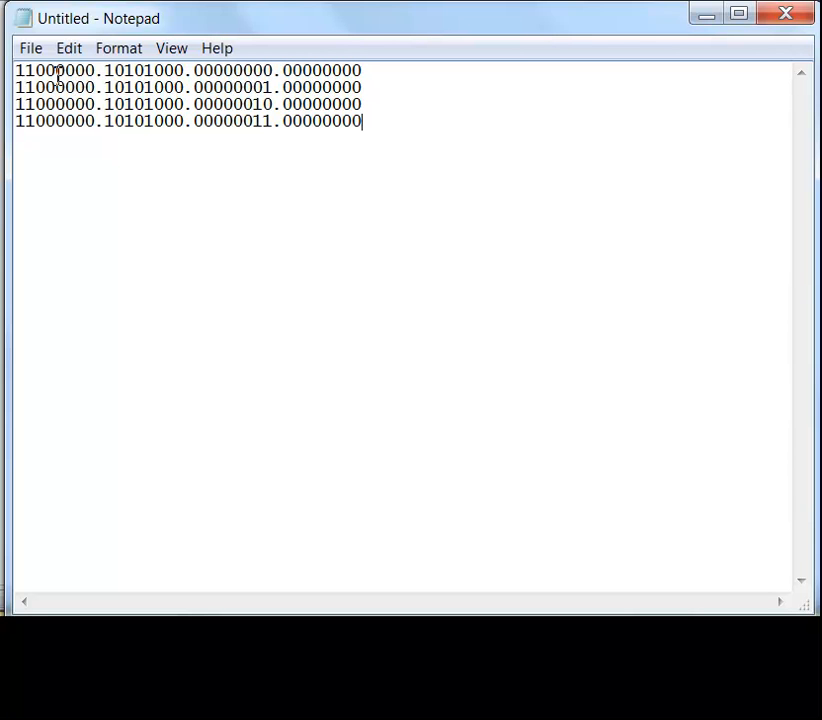
Label the four binary lines at their ends with 0.0, 1.0, 2.0 and 3.0 in order.
key(Up)
key(Up)
key(Up)
text(0.0 1.09)
key(BackSpace)
key(Down)
key(BackSpace)
text(2.0)
key(Down)
text(3.0)
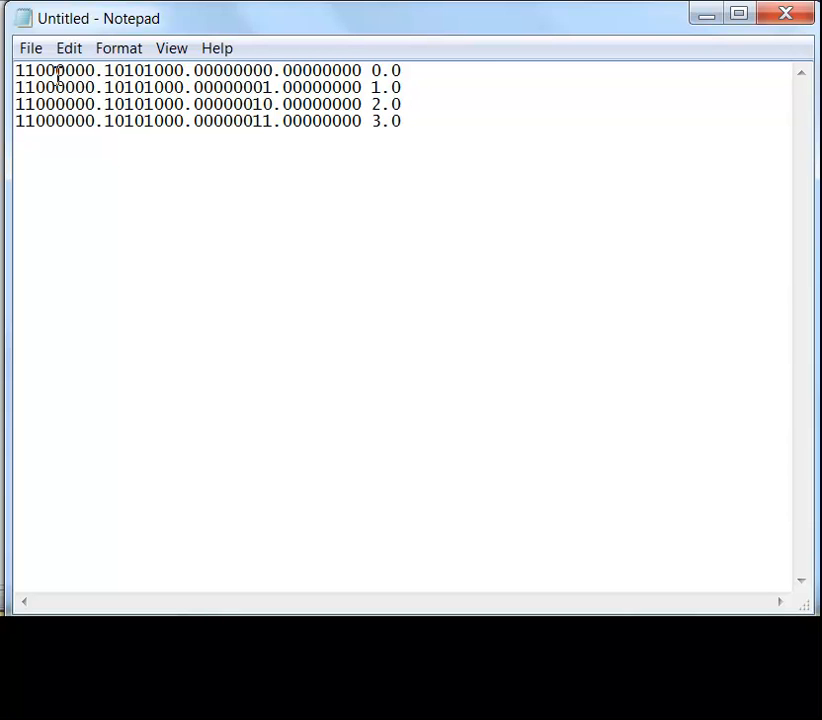
Underline the matching bits with a row of dashes beneath the four addresses, reaching the third octet's sixth bit.
key(Return)
text(--)
text(-----------------)
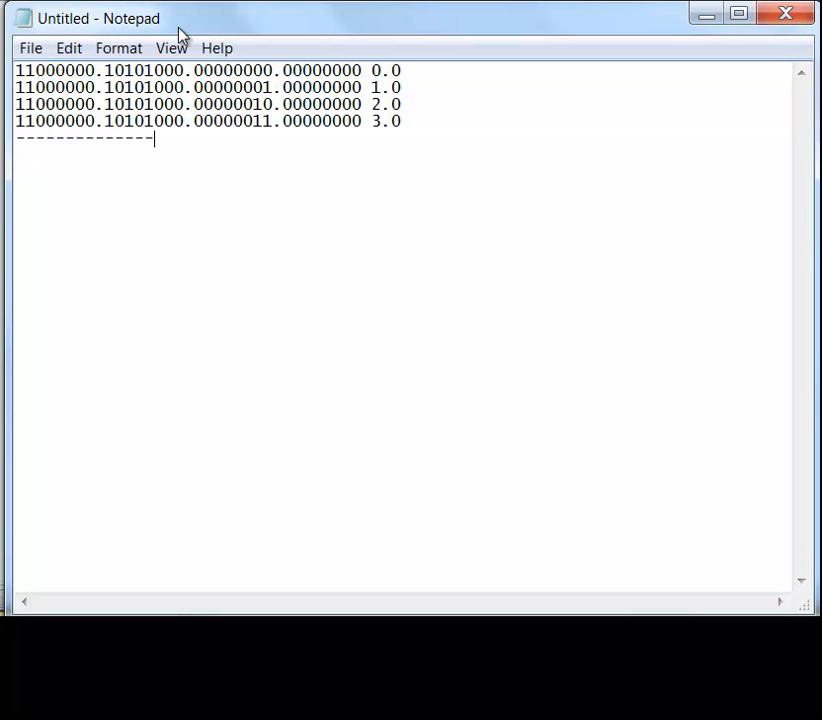
text(-----)
Insert a vertical bar before the last two bits of the third octet in all four binary addresses.
key(Up)
key(Up)
key(Up)
key(Up)
text(|)
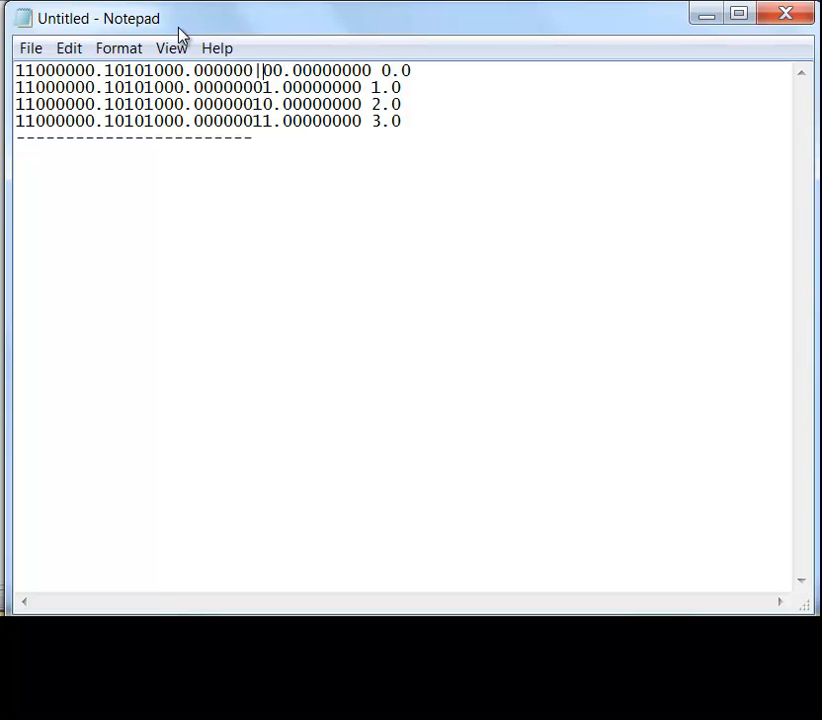
key(Down)
text(|)
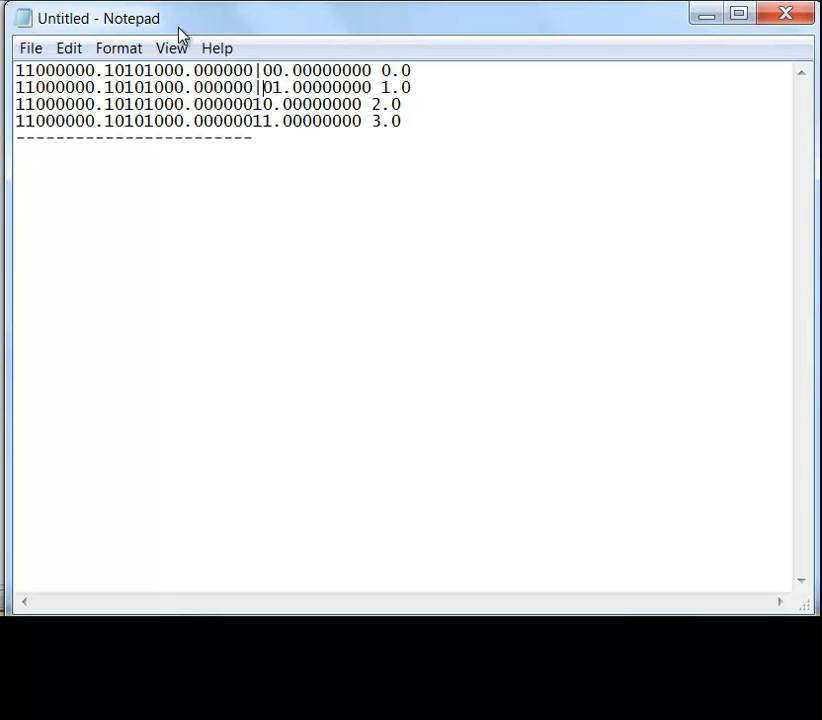
key(Down)
text(|)
key(Down)
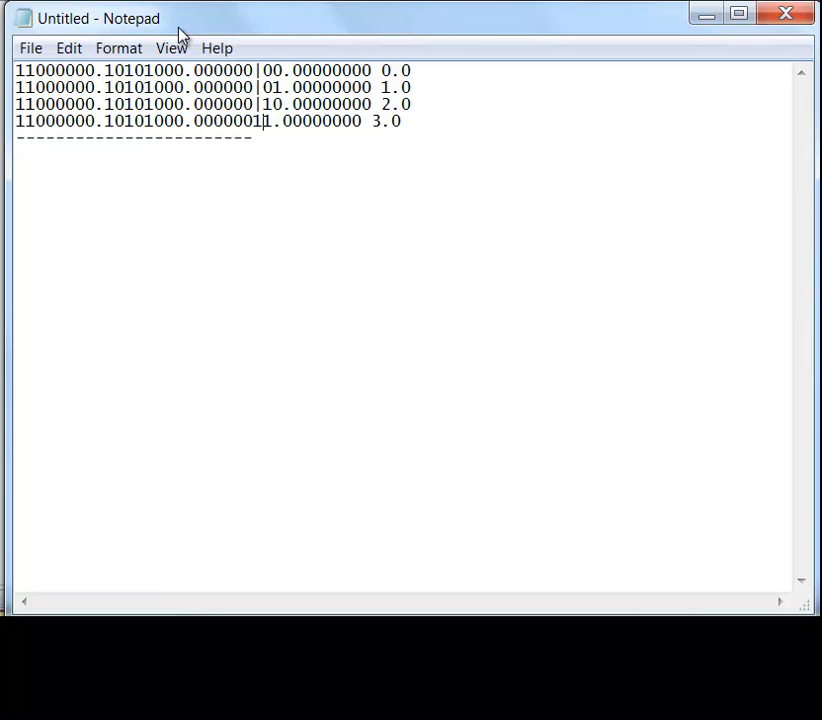
key(Left)
text(|)
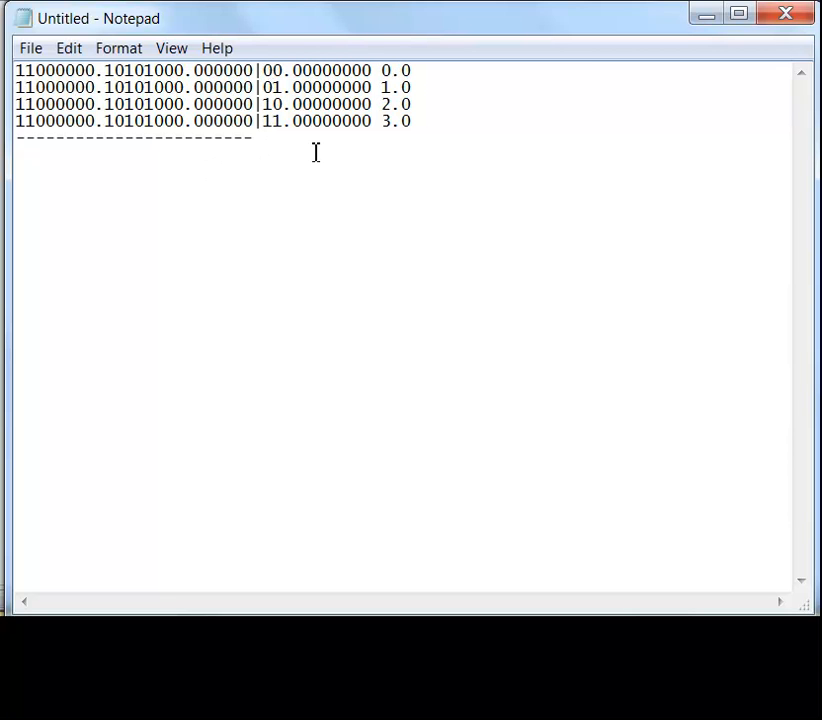
Write the summary mask as /22 = 255.255.252.0 below the dashed line, leaving a blank line between them.
click(349, 146)
key(Return)
text(/22  = 255.255.25)
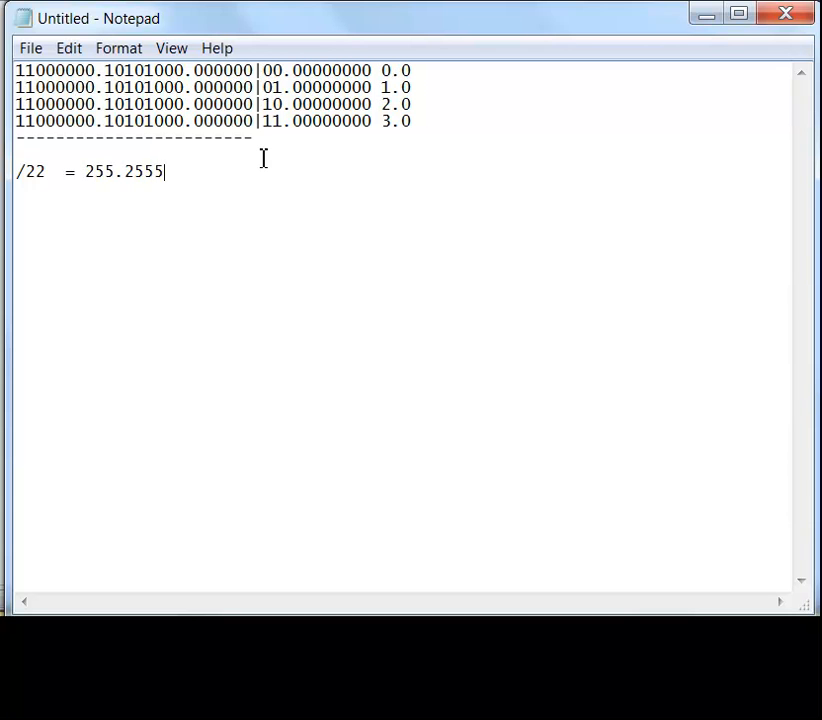
key(BackSpace)
text(.25)
text(2.)
Write the summary network address 192.168.0.0 on the line below the mask.
text(192.)
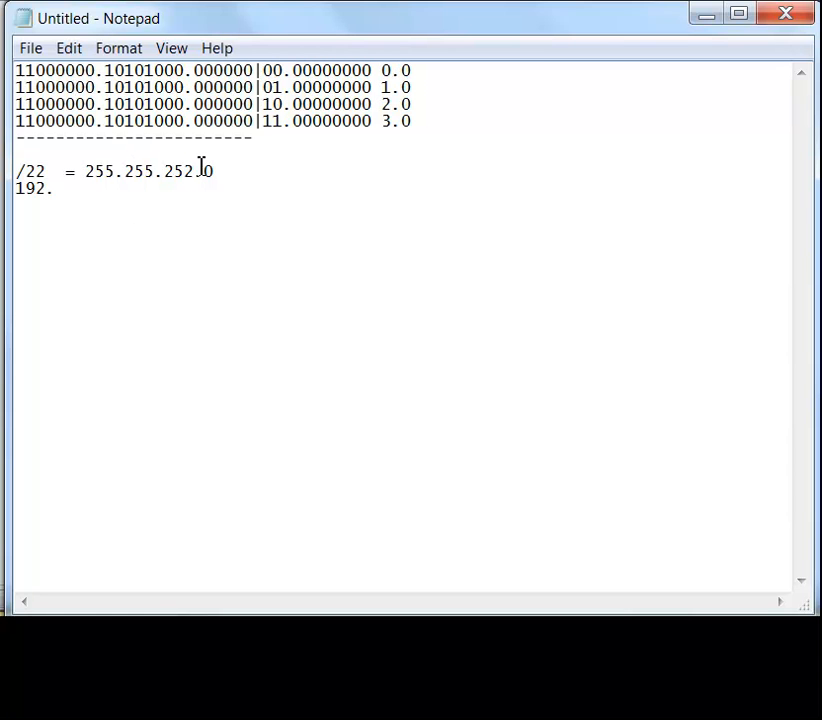
text(168.)
text(0.)
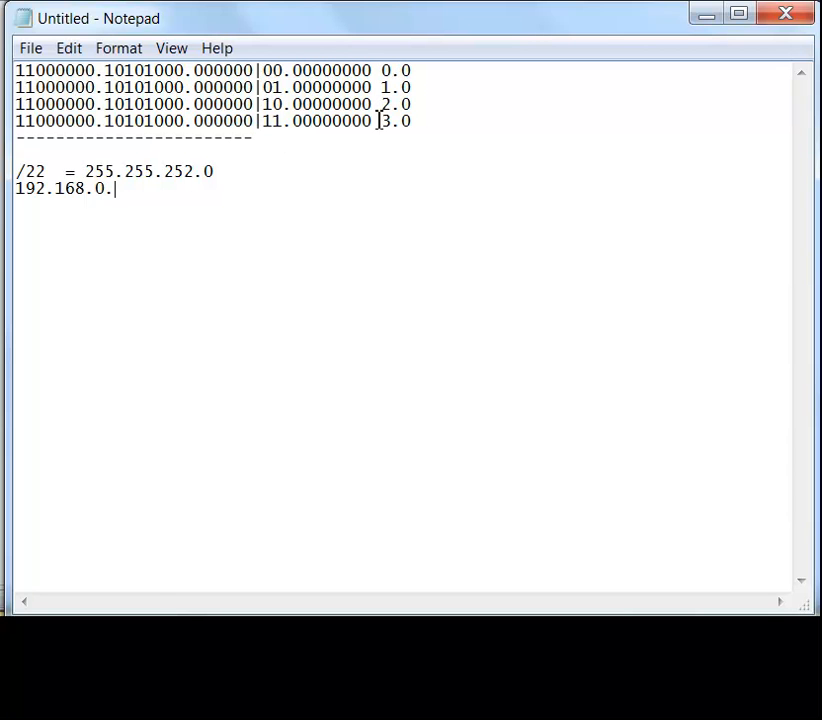
text(0)
Minimize the notes, reopen HQ's command line and add a static route to 192.168.0.0 255.255.252.0 through s0/0/1.
click(700, 15)
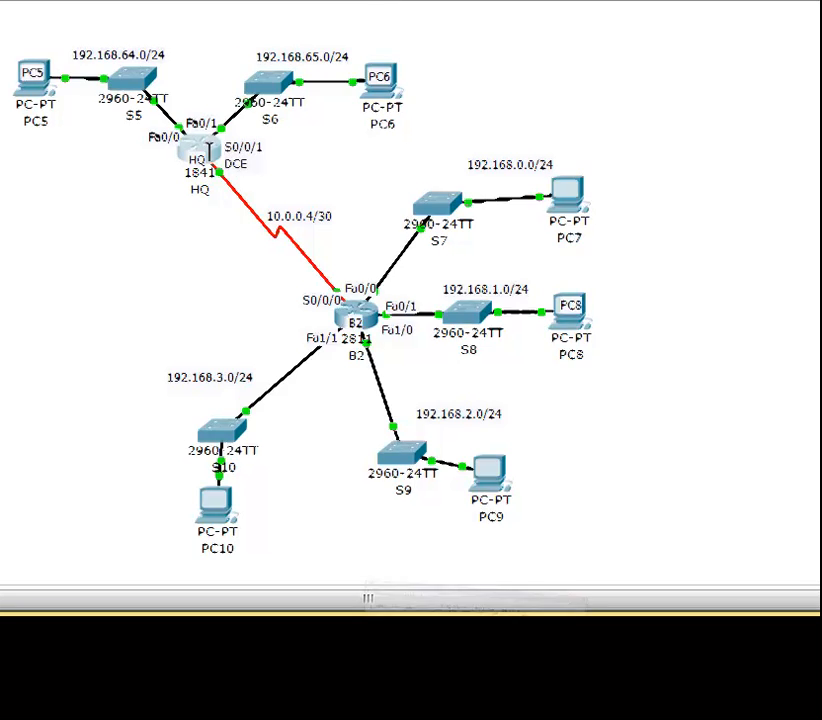
click(210, 160)
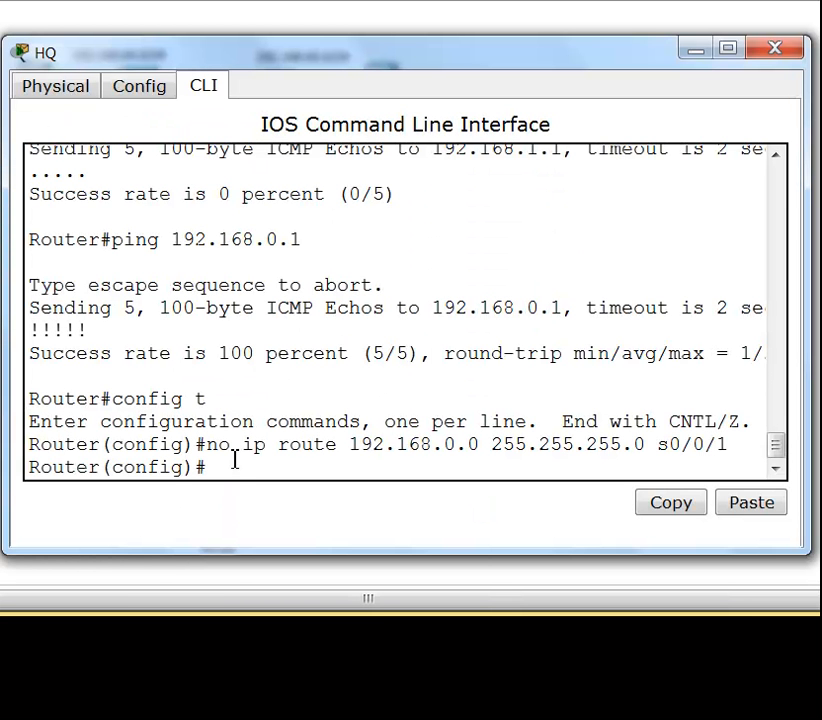
text(i)
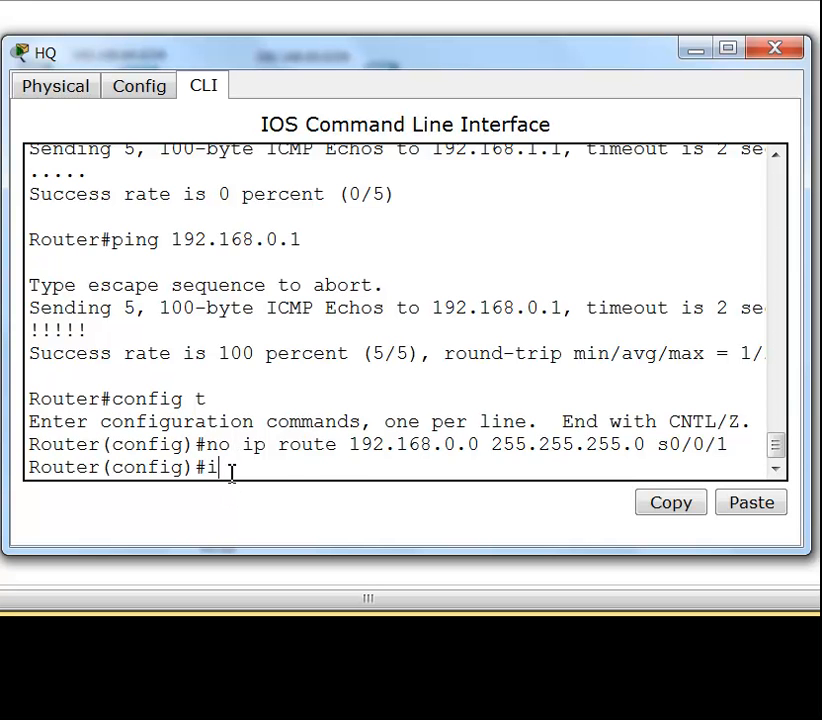
text(p route 192.)
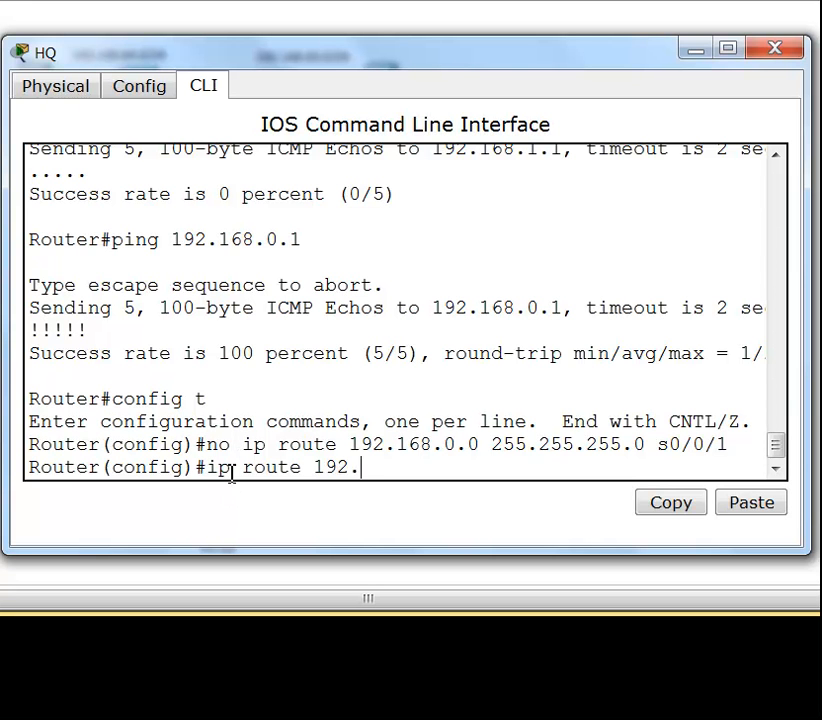
text(168.0.0 255.255.)
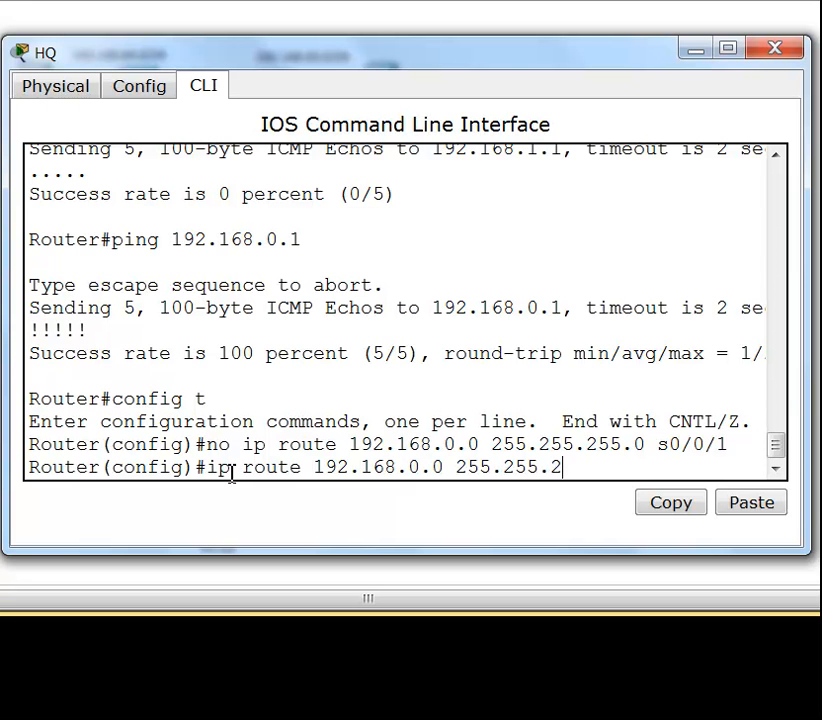
text(252.0)
text(s0)
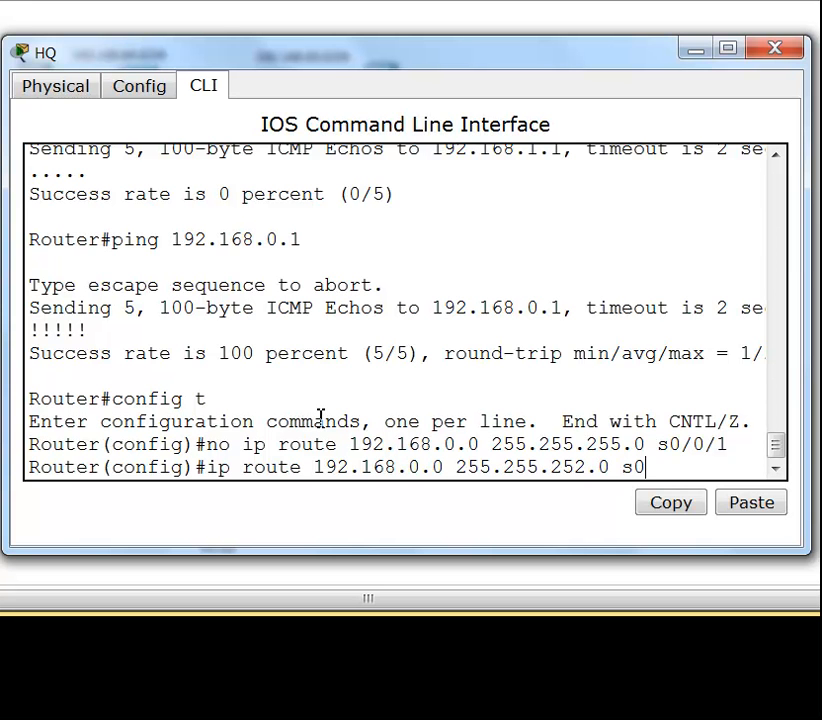
text(/0/1)
key(Return)
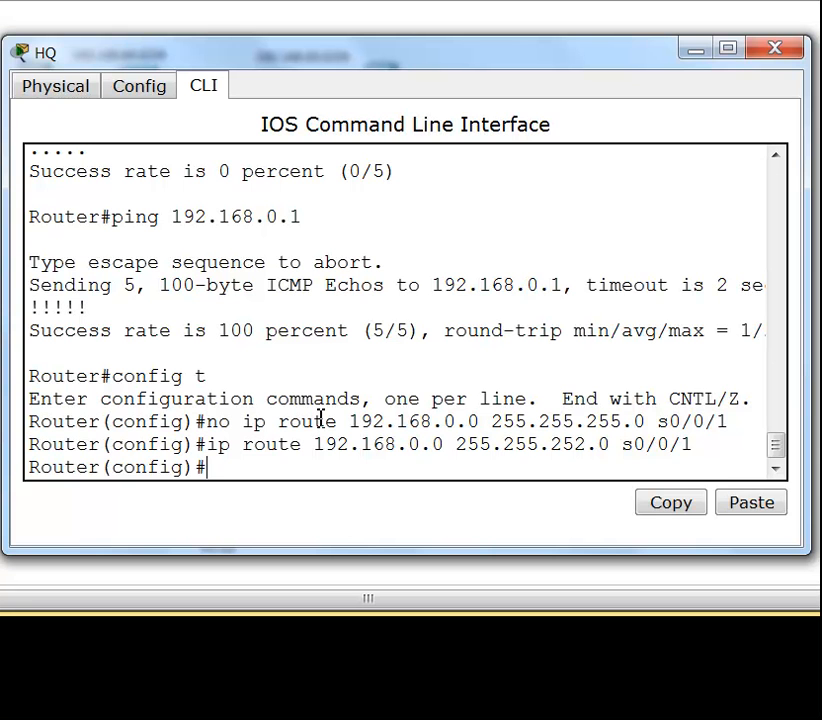
Display HQ's IP routing table from configuration mode, and minimize its window to examine the link to B2 in the topology.
text(do show ip route)
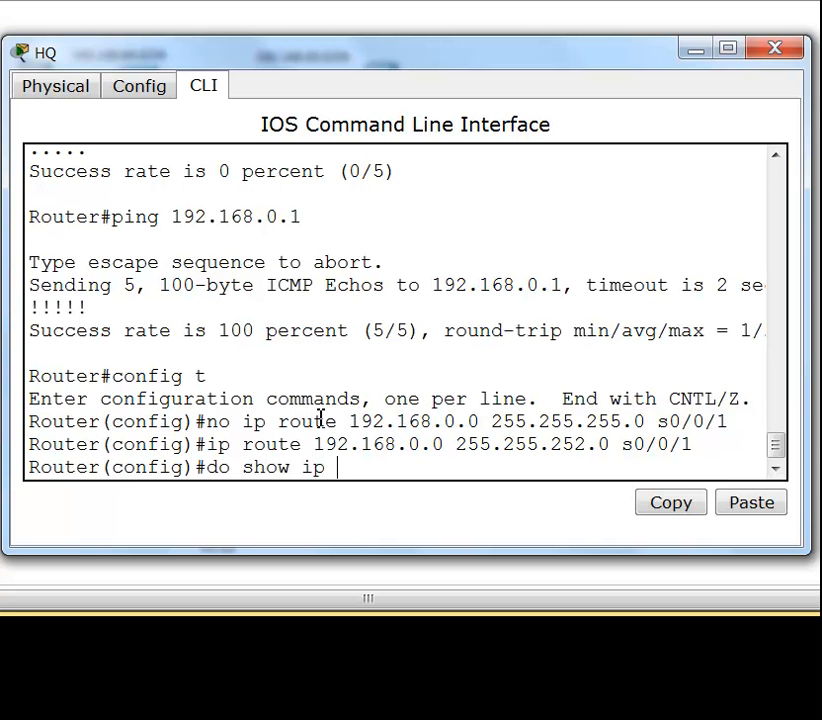
key(Return)
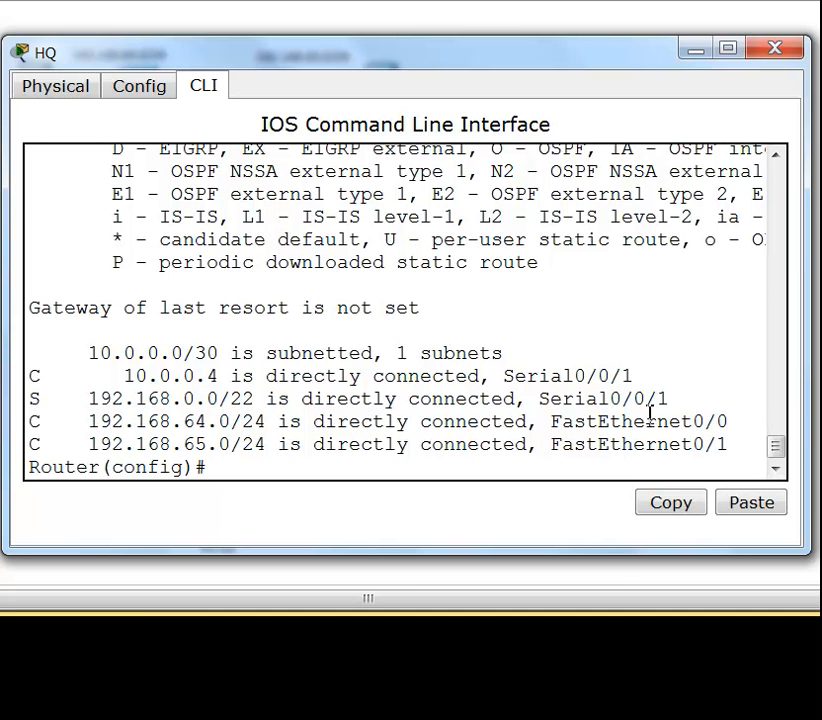
click(697, 47)
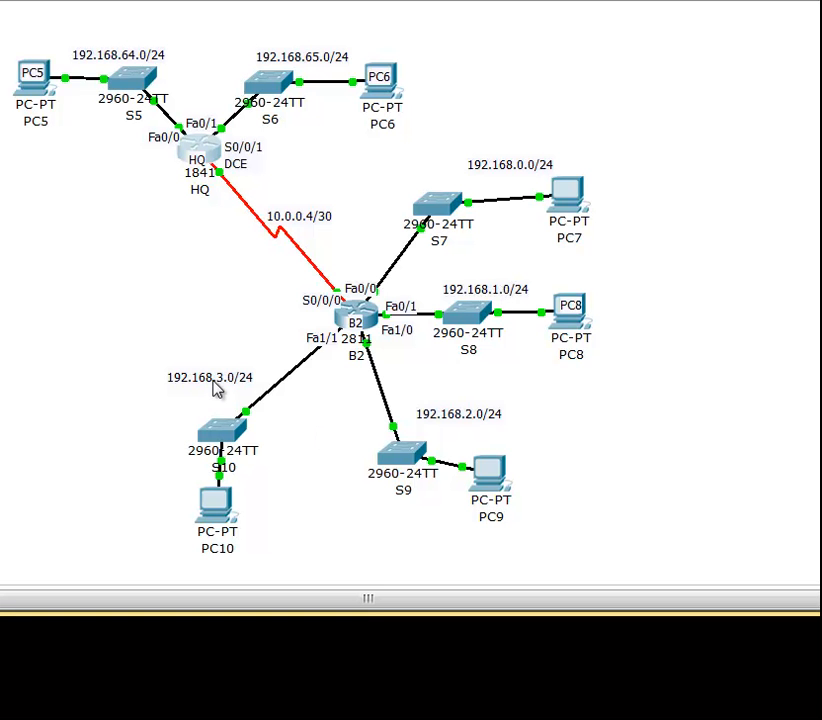
mouse_move(213, 175)
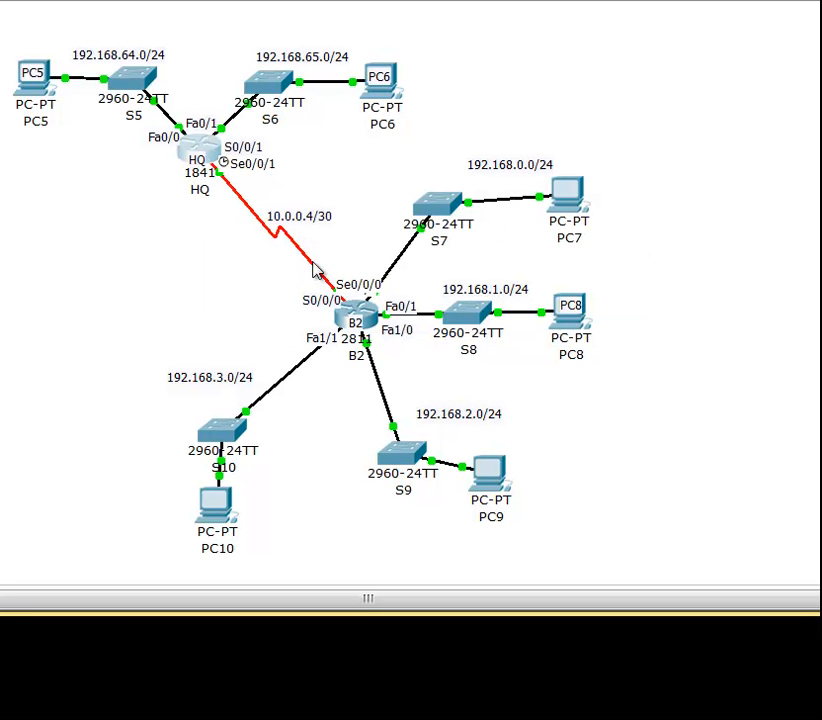
Reopen HQ's command line and leave configuration mode for a fresh privileged prompt.
click(205, 152)
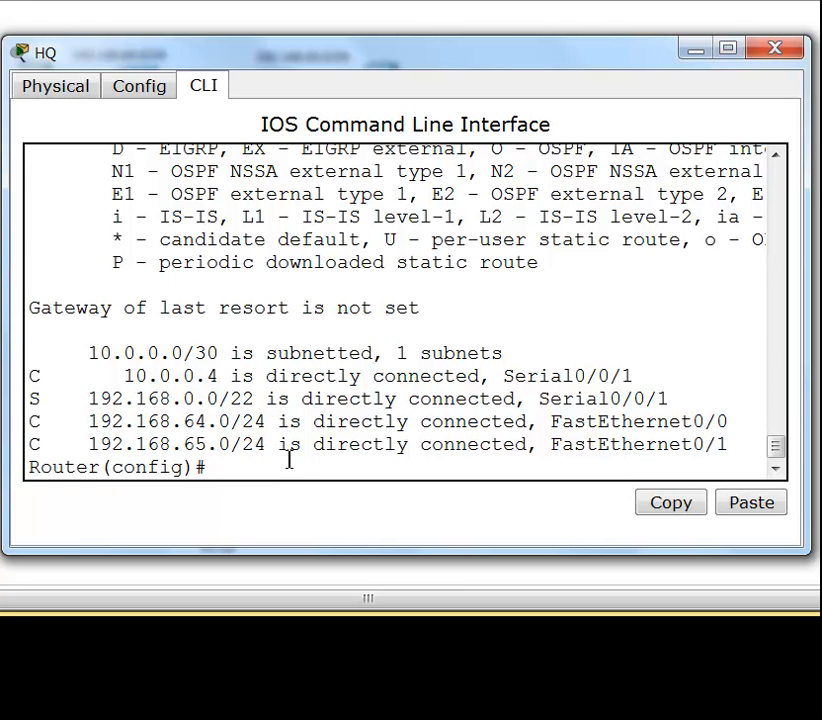
text(end)
key(Return)
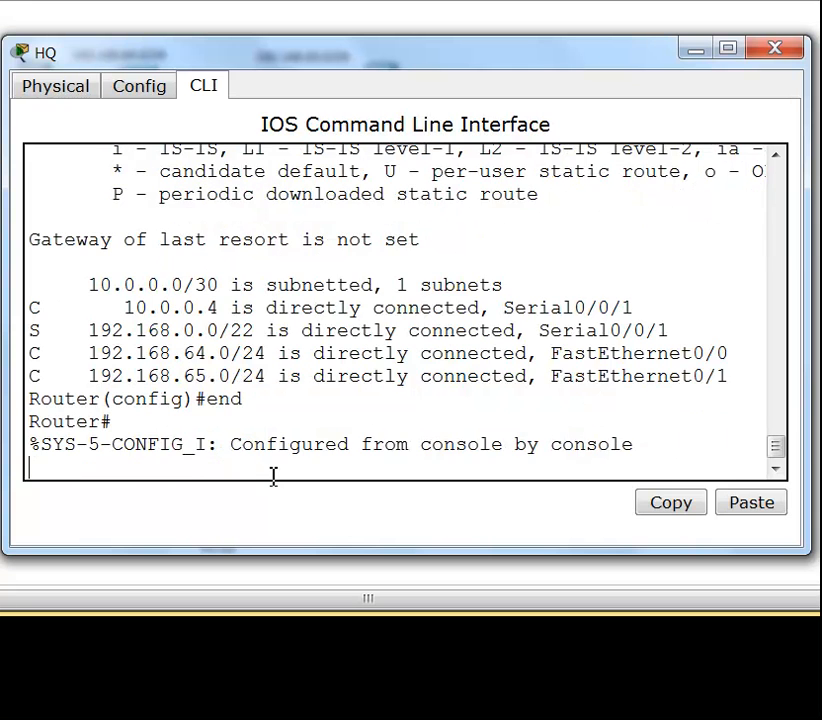
text(p)
key(BackSpace)
key(Return)
Ping 192.168.0.1 from HQ to test the summary route to the first LAN behind B2.
text(ping )
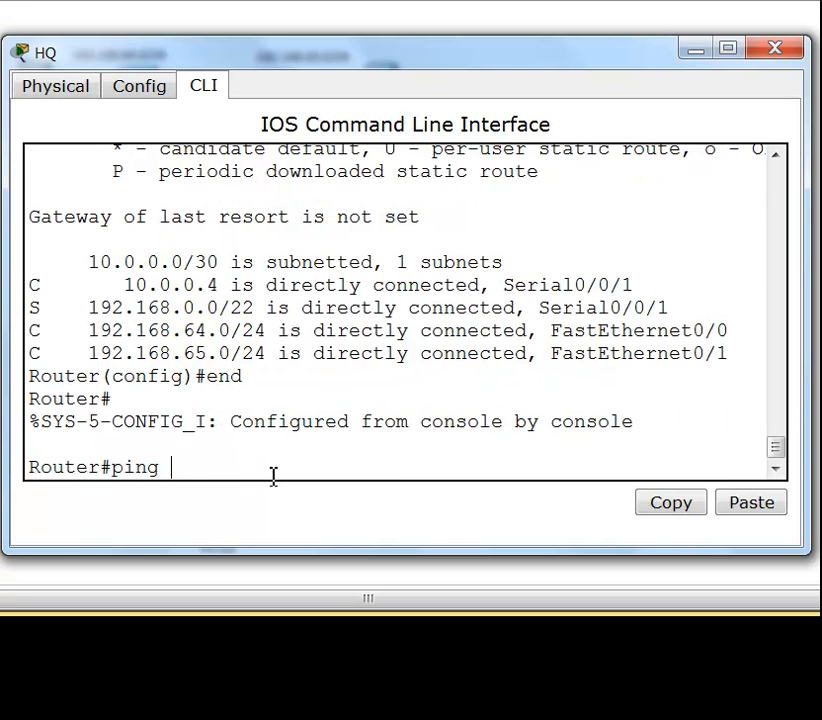
text(192.168.0)
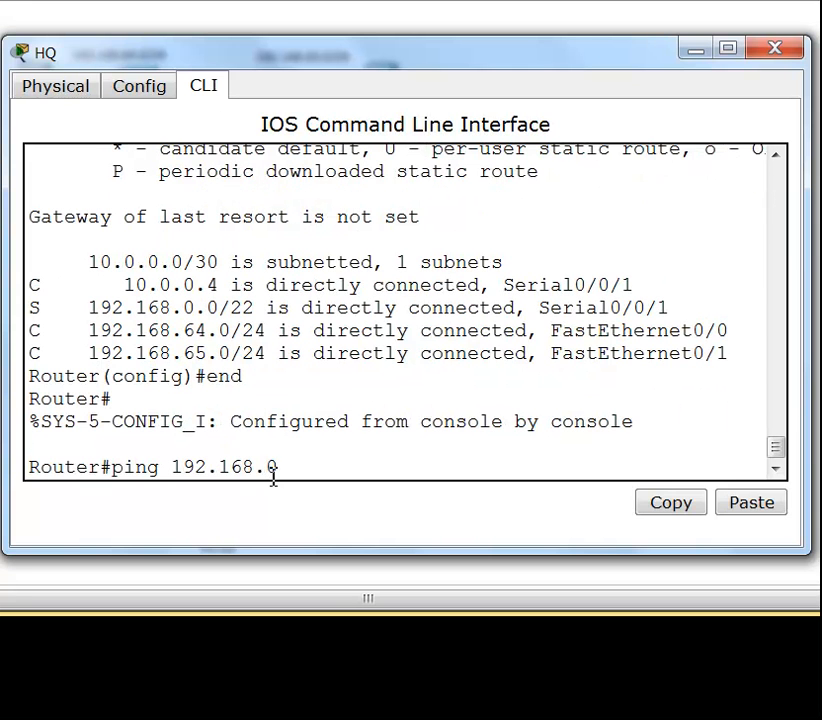
text(.1)
key(Return)
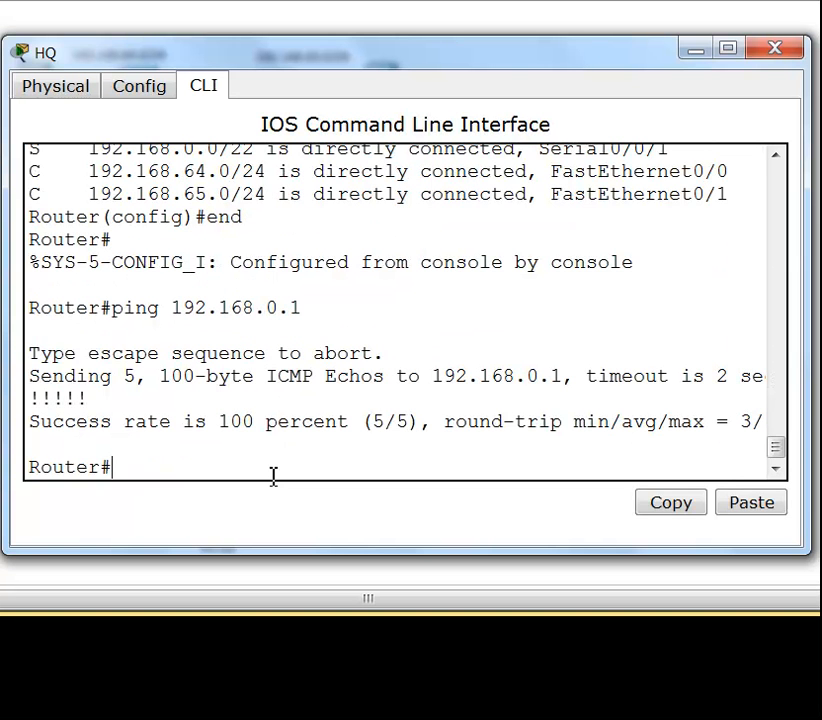
Reuse the previous ping command on HQ with its address changed to 192.168.1.1.
key(Up)
key(Left)
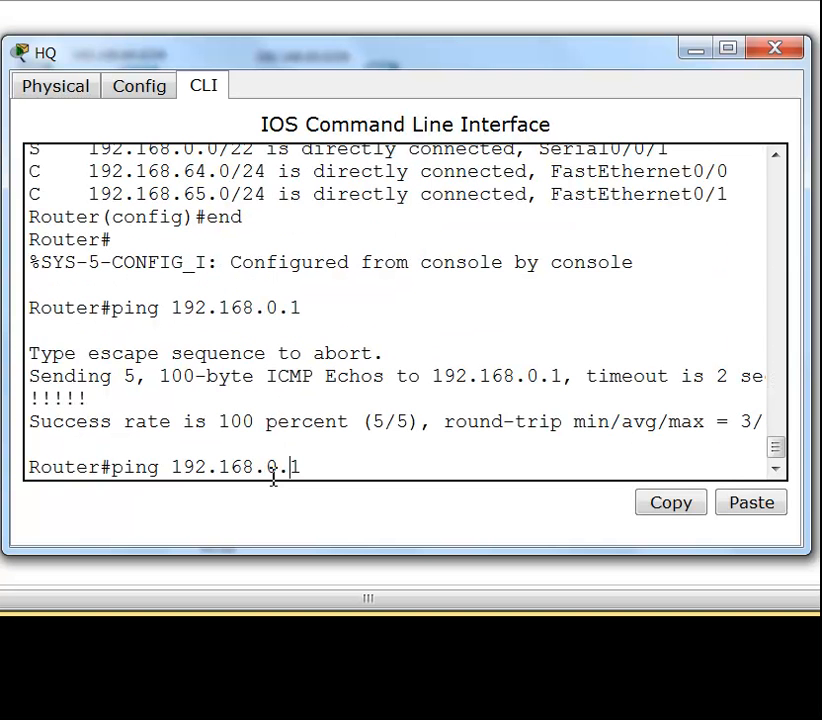
key(Left)
key(BackSpace)
text(1)
key(Return)
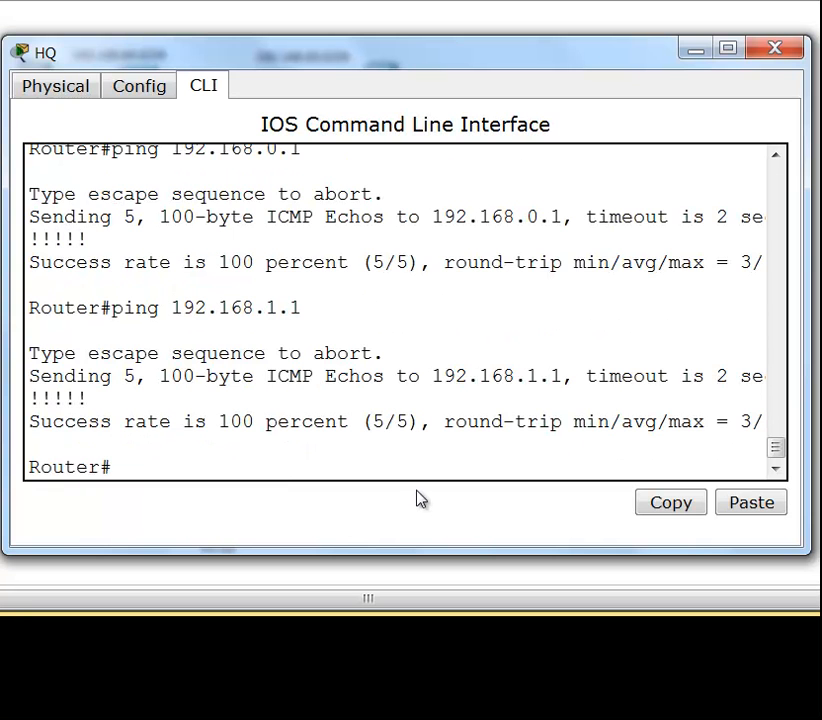
Test the route to the 192.168.2.0/24 LAN by pinging 192.168.2.1 from HQ.
key(Up)
key(Left)
key(Left)
key(BackSpace)
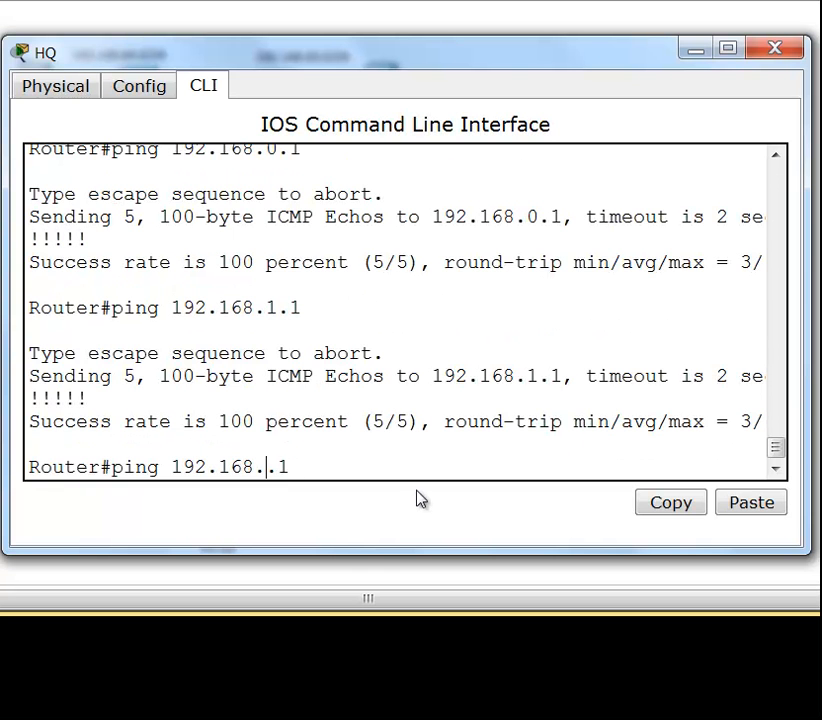
text(2)
key(Return)
Ping 192.168.3.1 from HQ to test reachability of the 192.168.3.0/24 LAN.
key(Up)
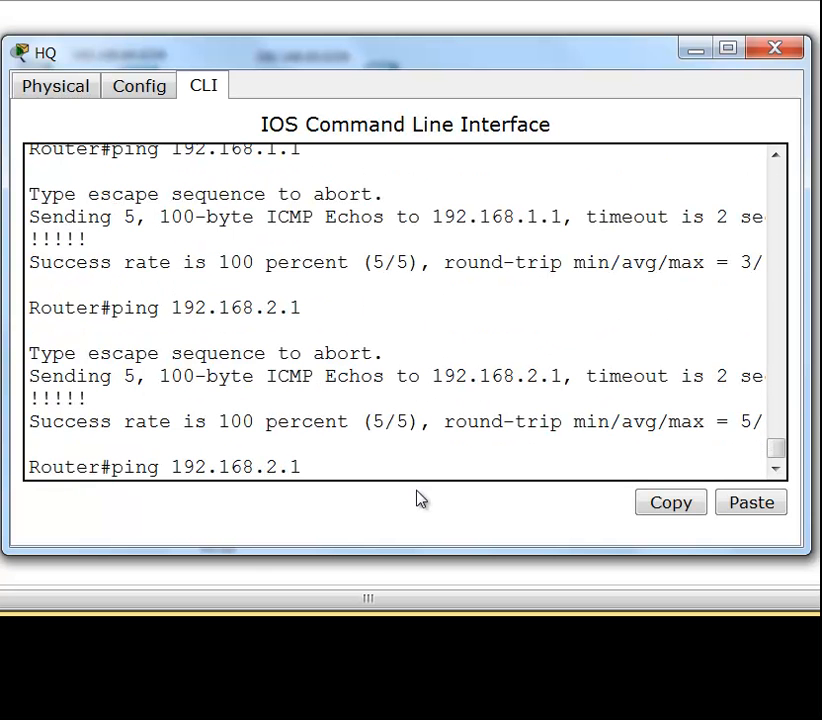
key(Left)
key(Left)
key(BackSpace)
text(3)
key(Return)
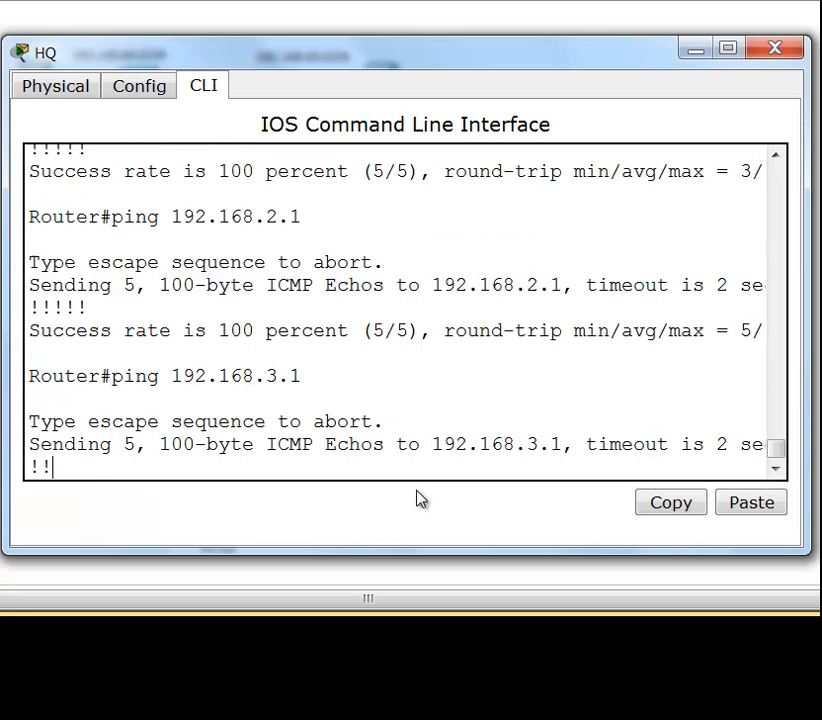